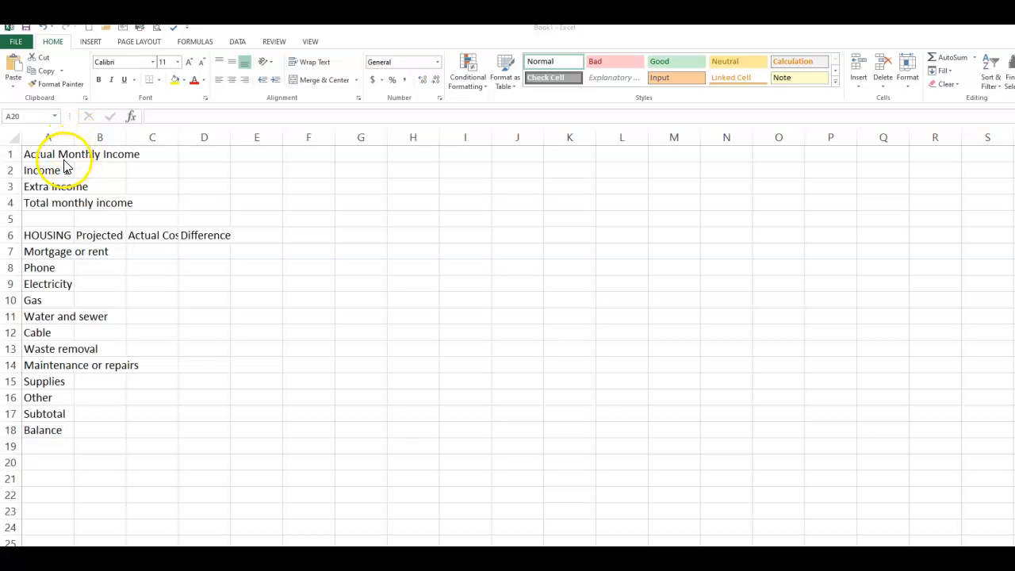
# Widen columns A through D so the income labels and the cost headers fit fully within their cells.
pyautogui.click(55, 153)
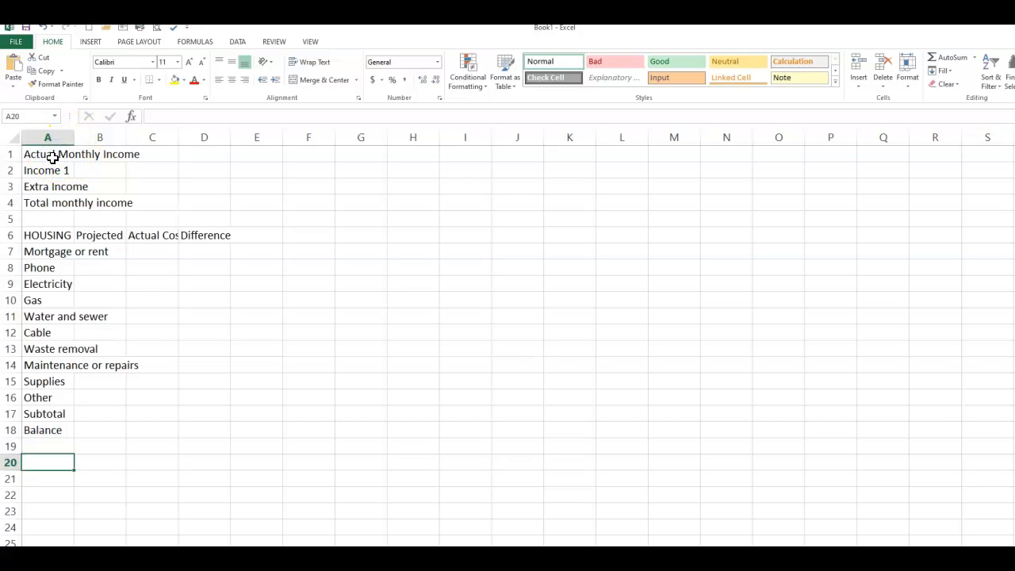
pyautogui.click(53, 155)
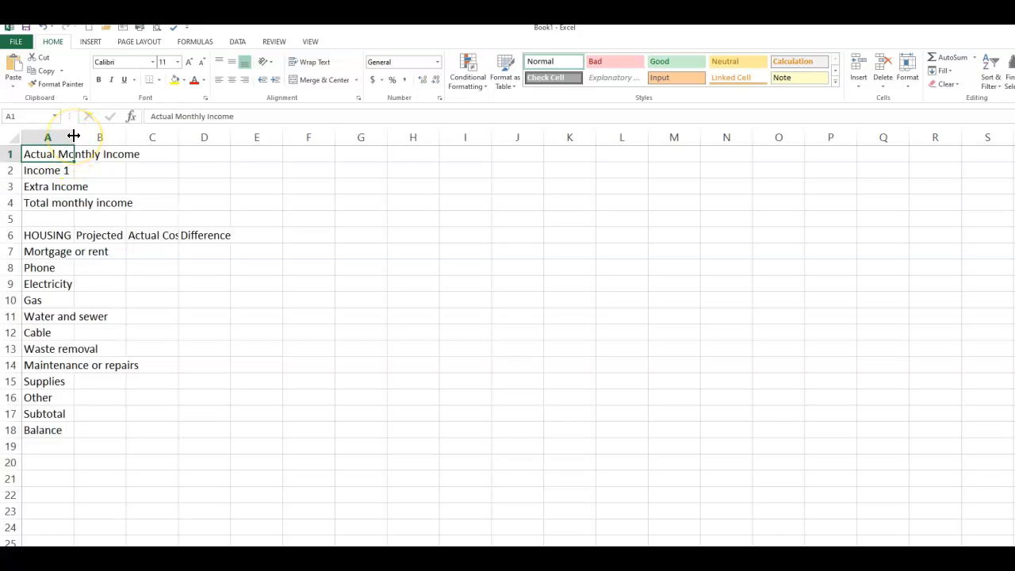
pyautogui.moveTo(73, 136); pyautogui.dragTo(146, 147)
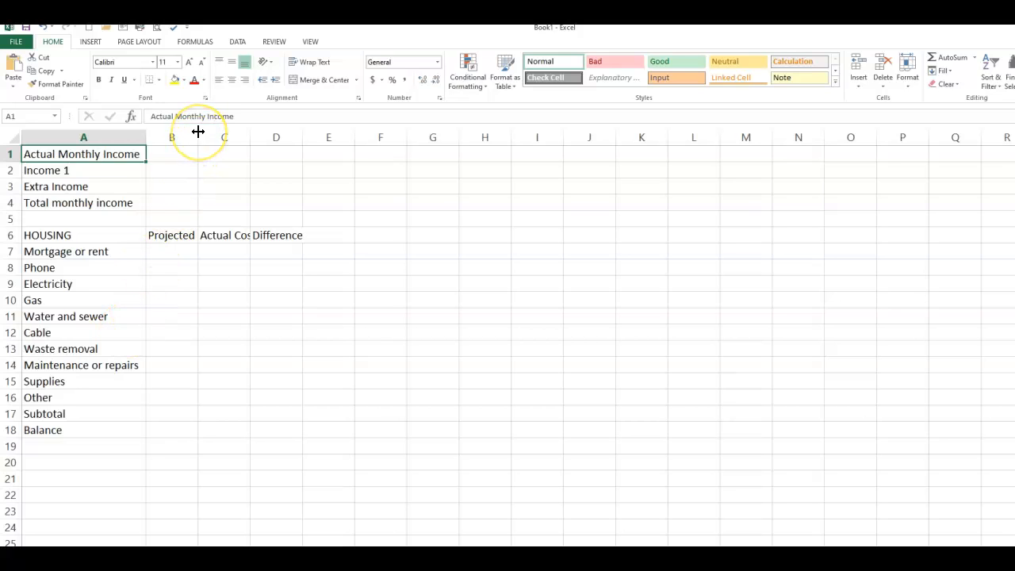
pyautogui.moveTo(198, 132); pyautogui.dragTo(239, 137)
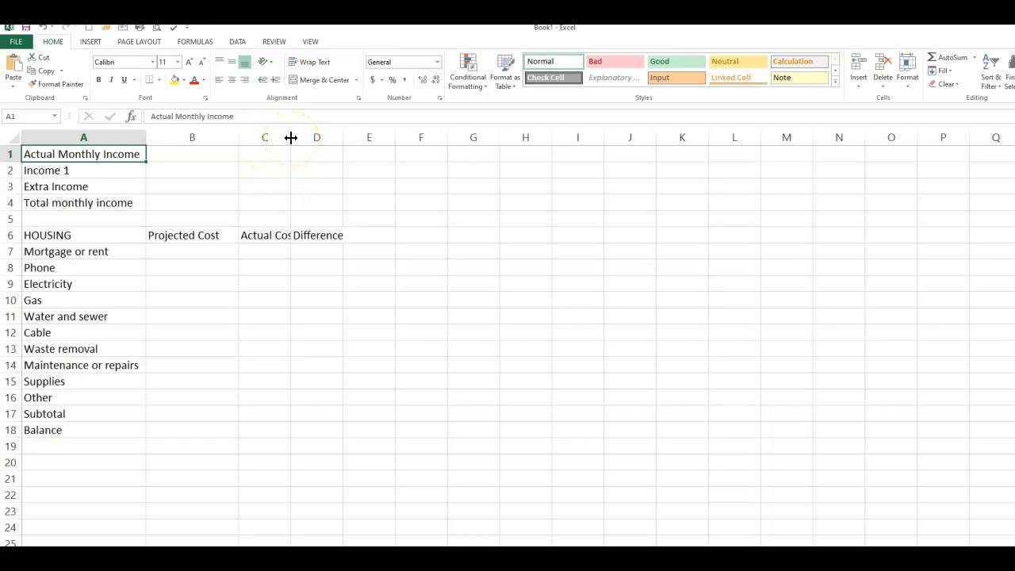
pyautogui.moveTo(291, 138); pyautogui.dragTo(308, 138)
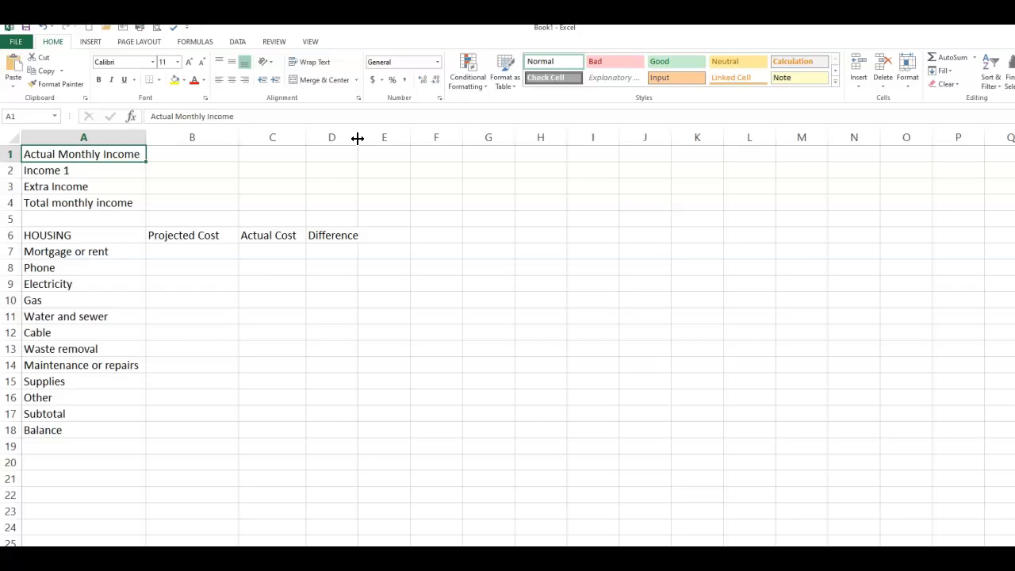
pyautogui.doubleClick(358, 137)
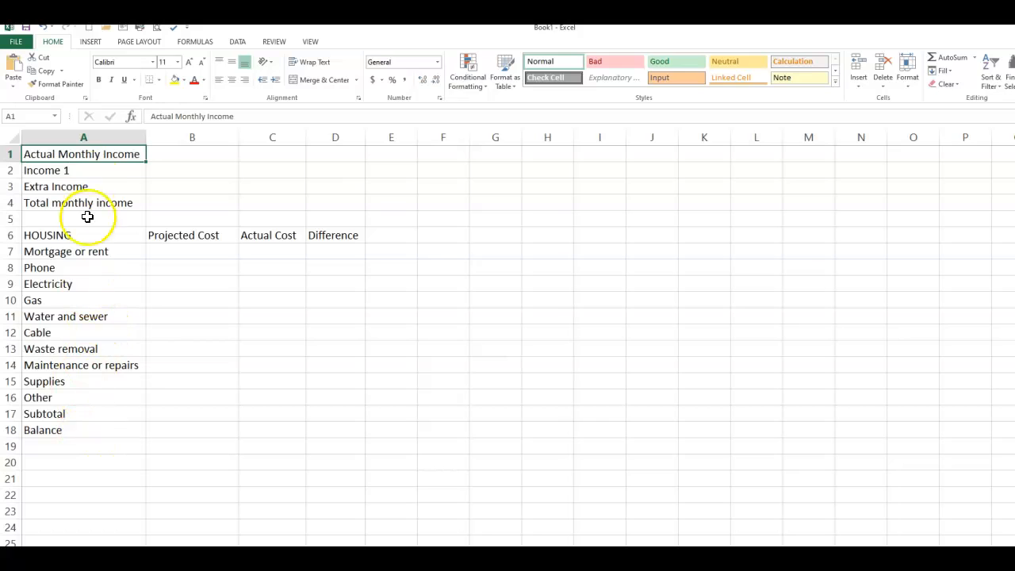
# Fill the Actual Monthly Income heading row, cells A1:D1, with dark blue.
pyautogui.click(76, 157)
pyautogui.moveTo(76, 156); pyautogui.dragTo(311, 157)
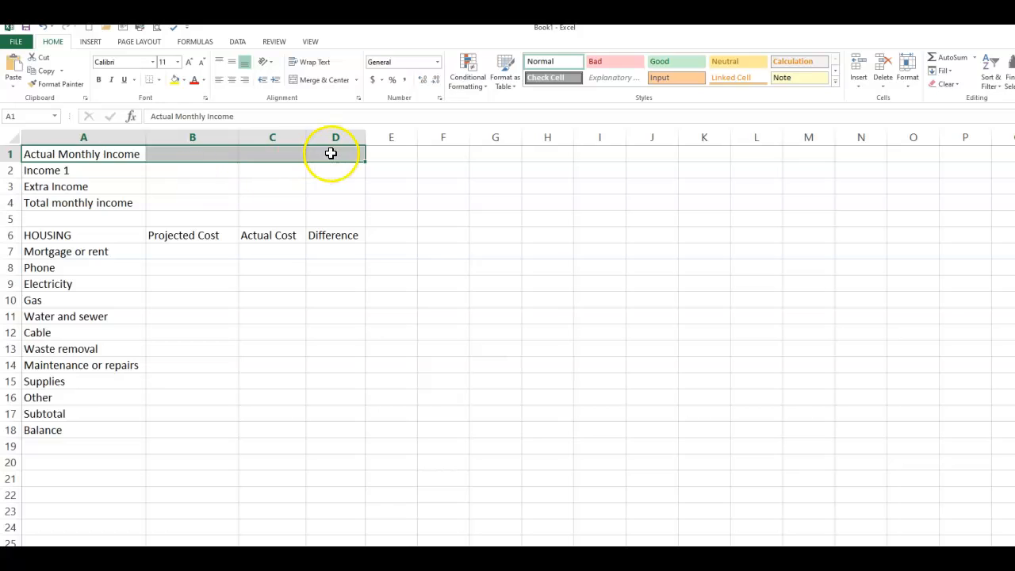
pyautogui.click(184, 81)
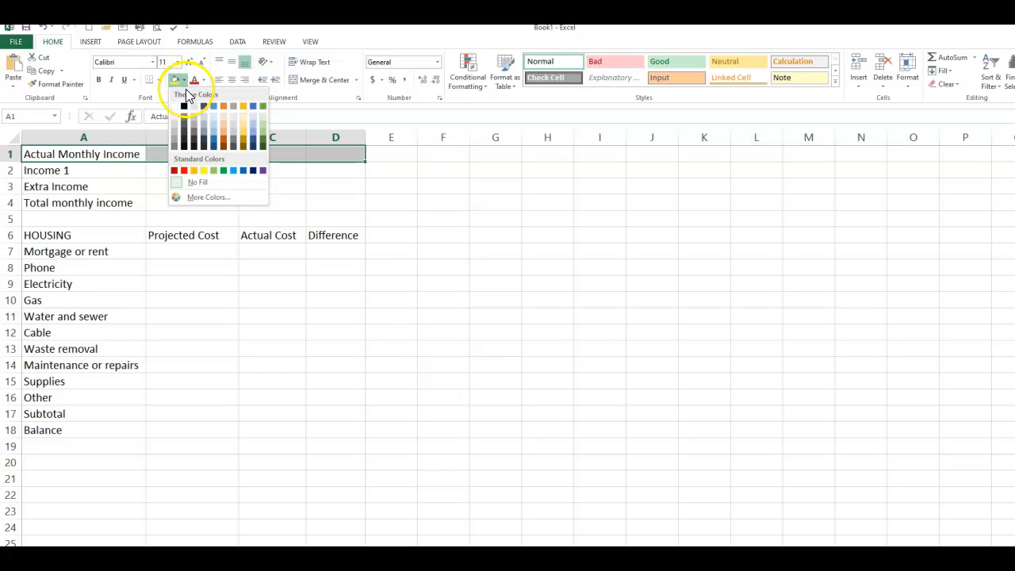
pyautogui.click(214, 145)
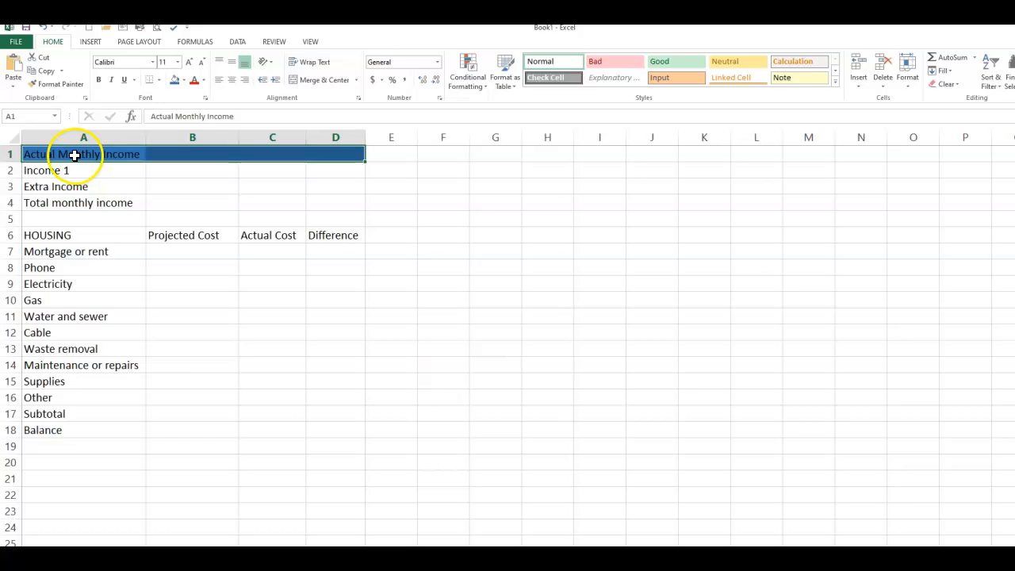
pyautogui.click(97, 169)
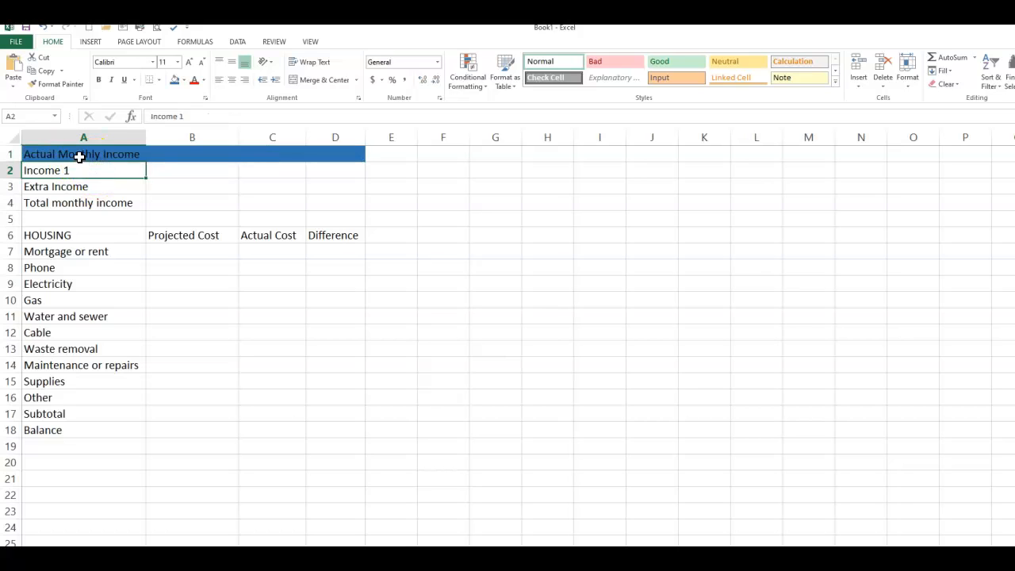
# Change the font colour of the Actual Monthly Income heading in A1 to white.
pyautogui.click(80, 157)
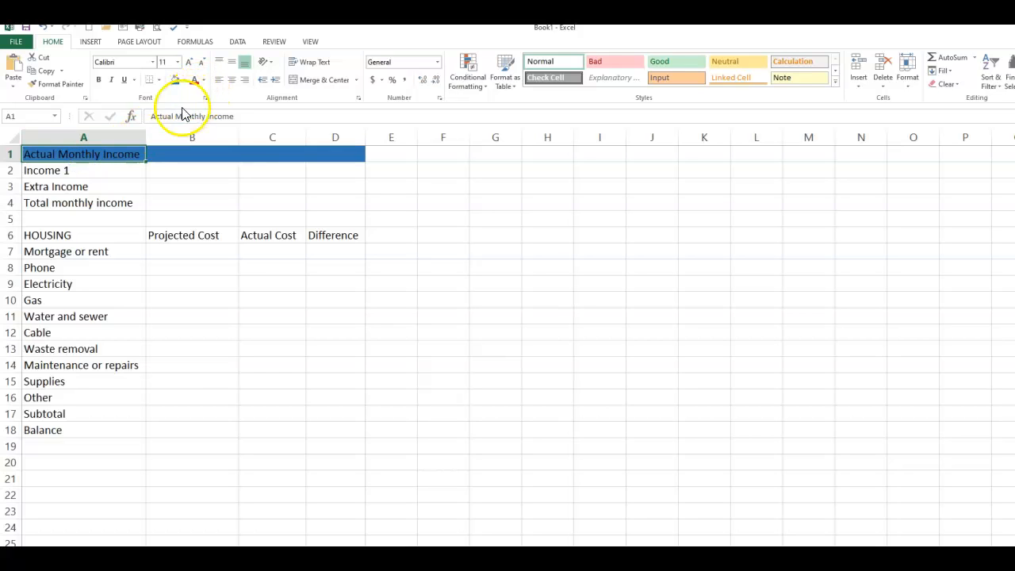
pyautogui.click(205, 82)
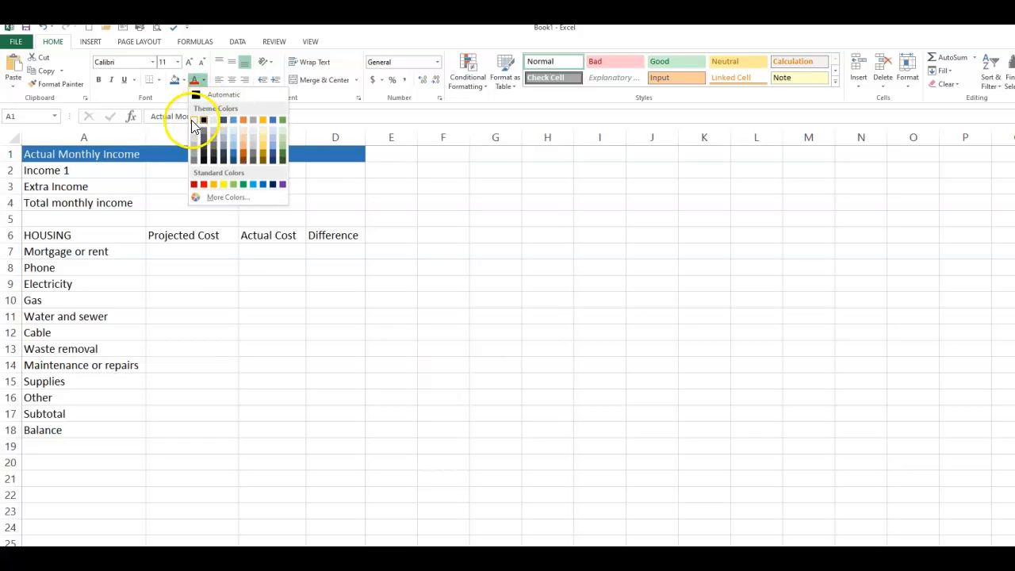
pyautogui.click(193, 122)
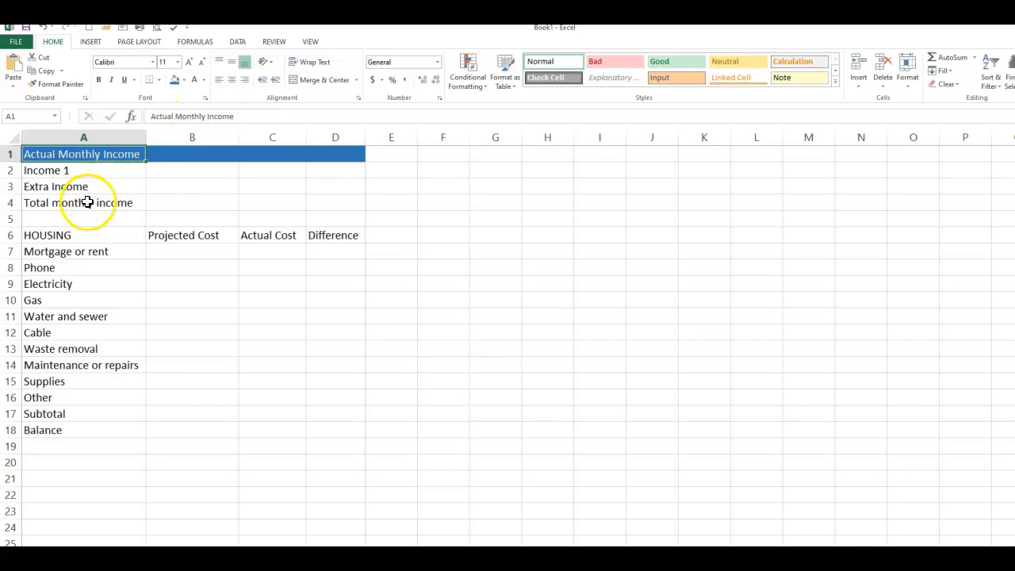
# Fill the income rows, cells A2:D4, with a lighter blue from the same theme colour column as the heading.
pyautogui.click(48, 172)
pyautogui.moveTo(48, 173); pyautogui.dragTo(314, 201)
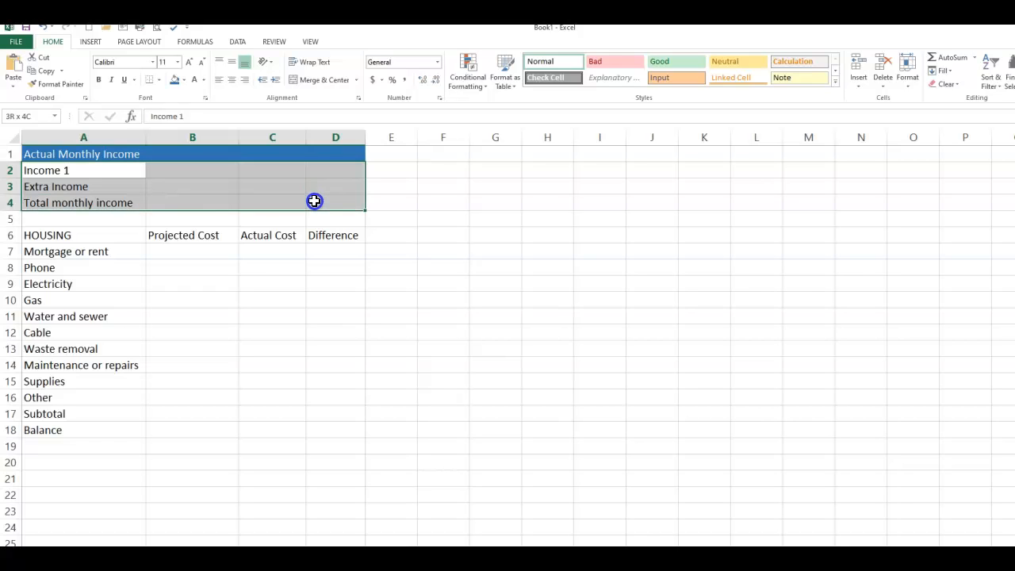
pyautogui.moveTo(314, 201); pyautogui.dragTo(315, 200)
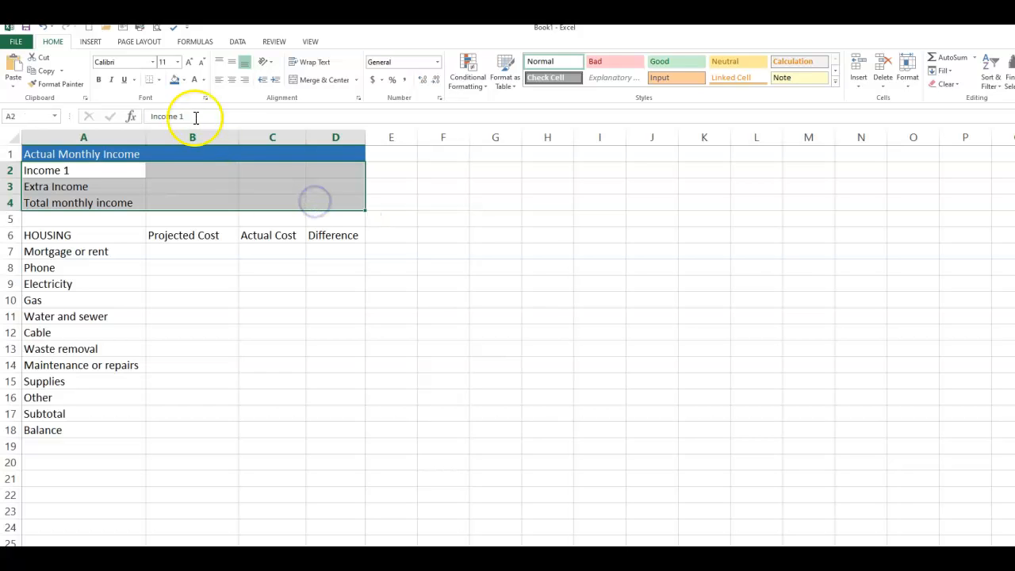
pyautogui.click(182, 82)
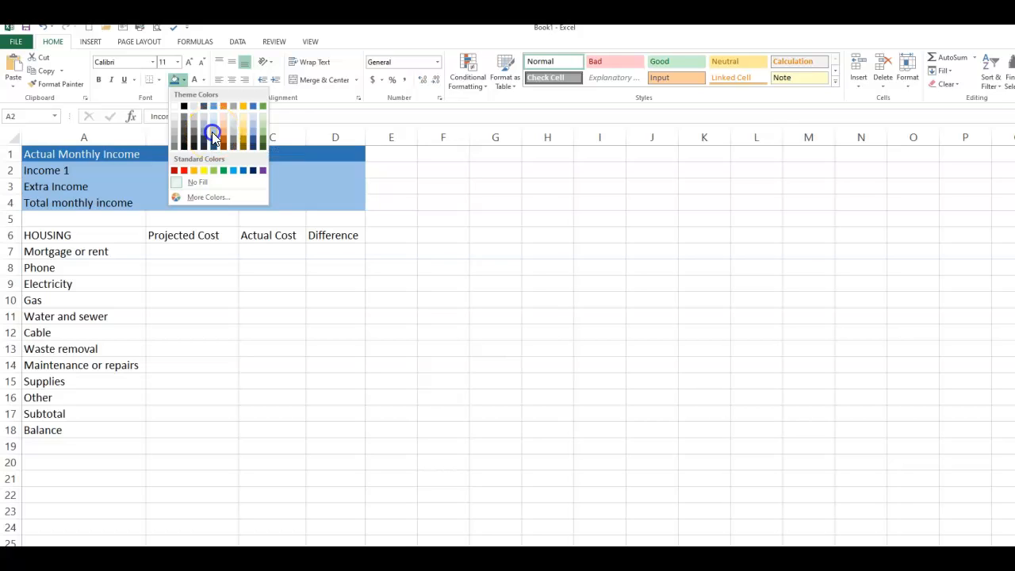
pyautogui.click(213, 133)
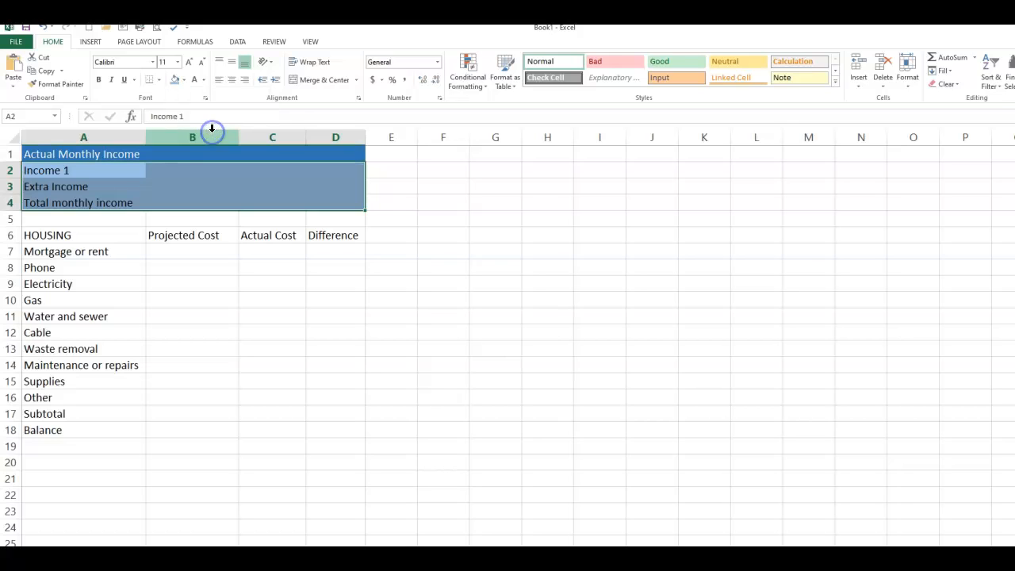
pyautogui.click(113, 204)
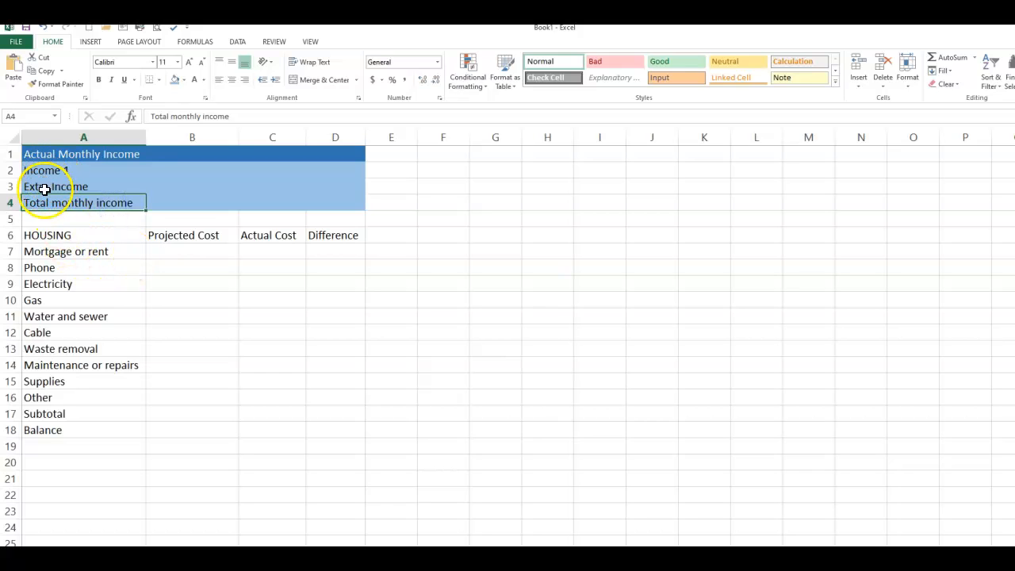
# Fill the total monthly income amount cell, B4, with a periwinkle blue that sets it apart from the surrounding income cells.
pyautogui.click(322, 204)
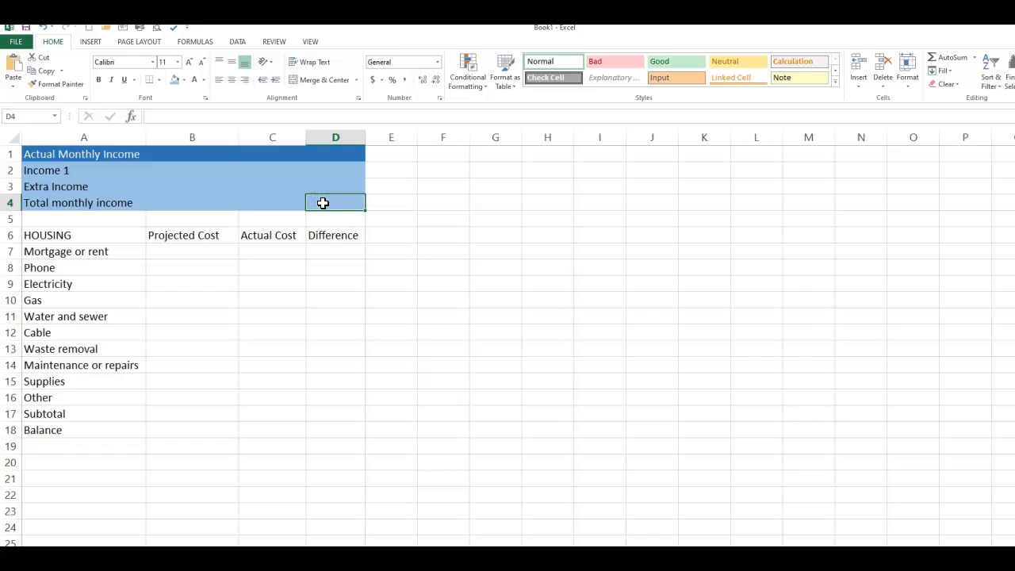
pyautogui.click(178, 206)
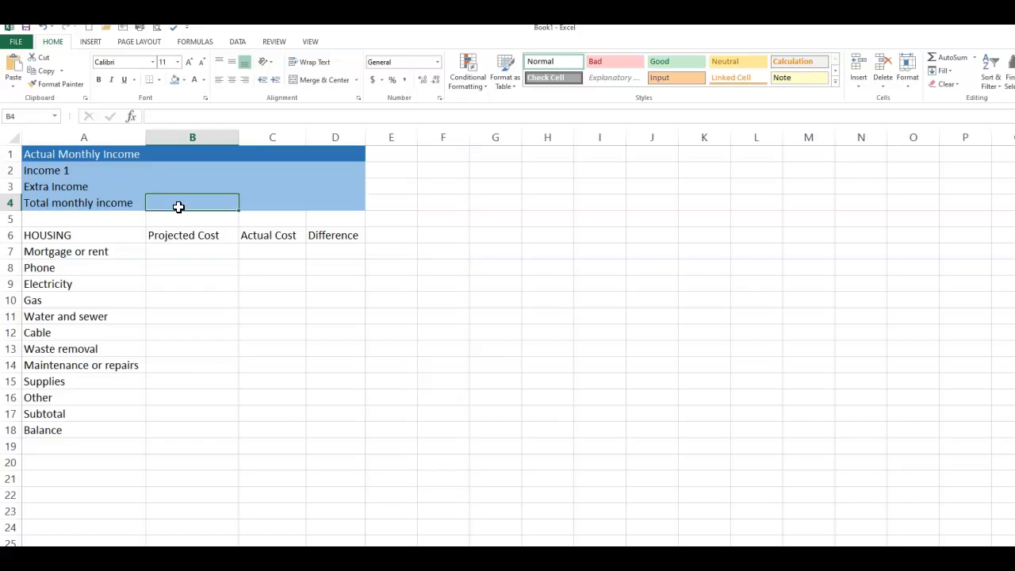
pyautogui.click(184, 80)
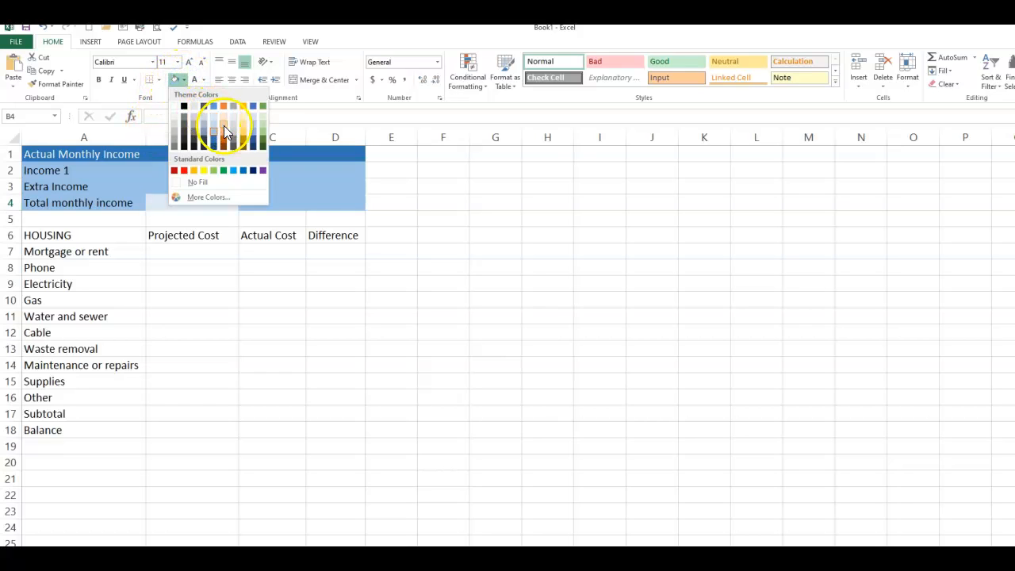
pyautogui.click(252, 146)
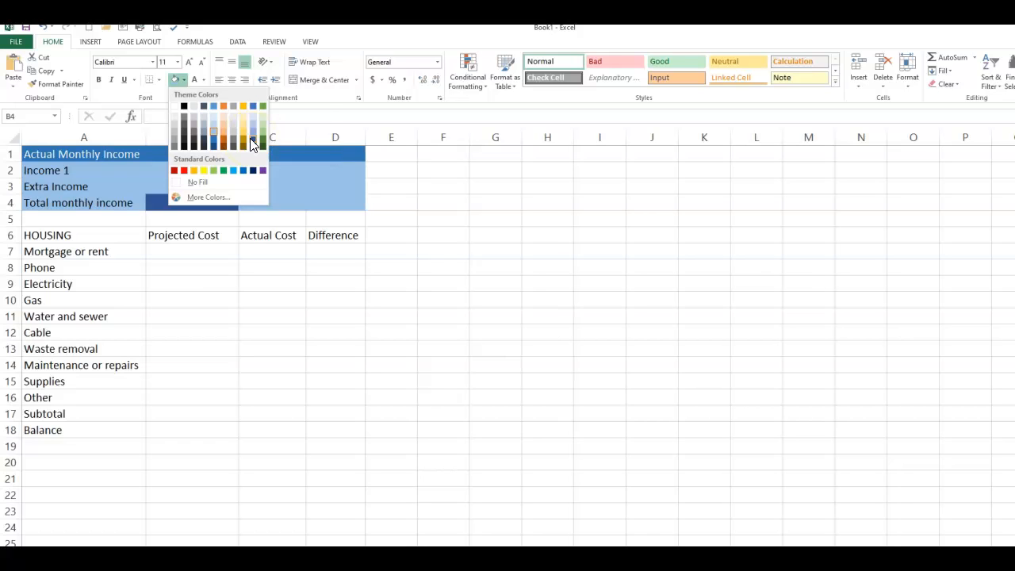
pyautogui.click(250, 134)
pyautogui.click(224, 267)
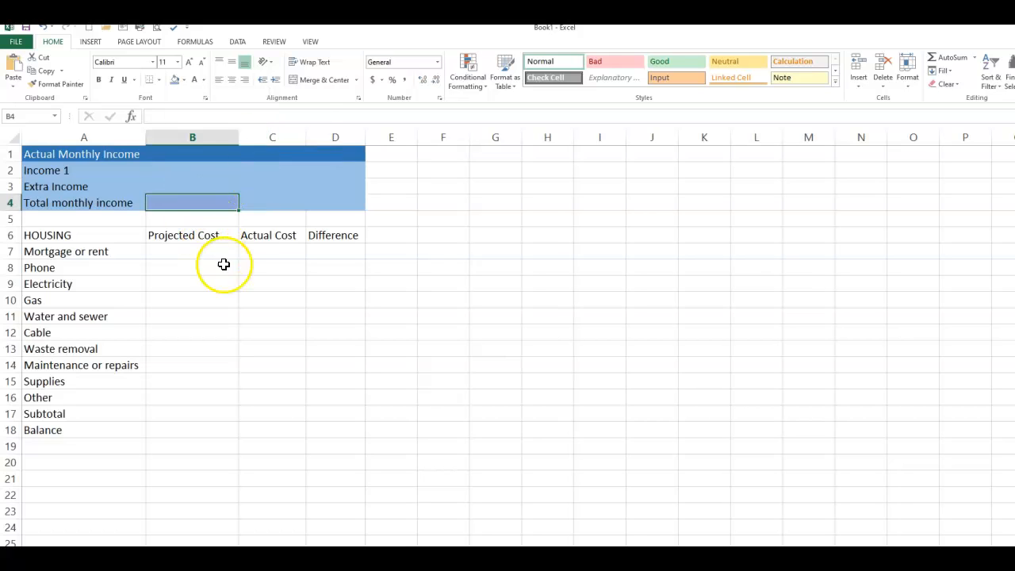
pyautogui.click(178, 203)
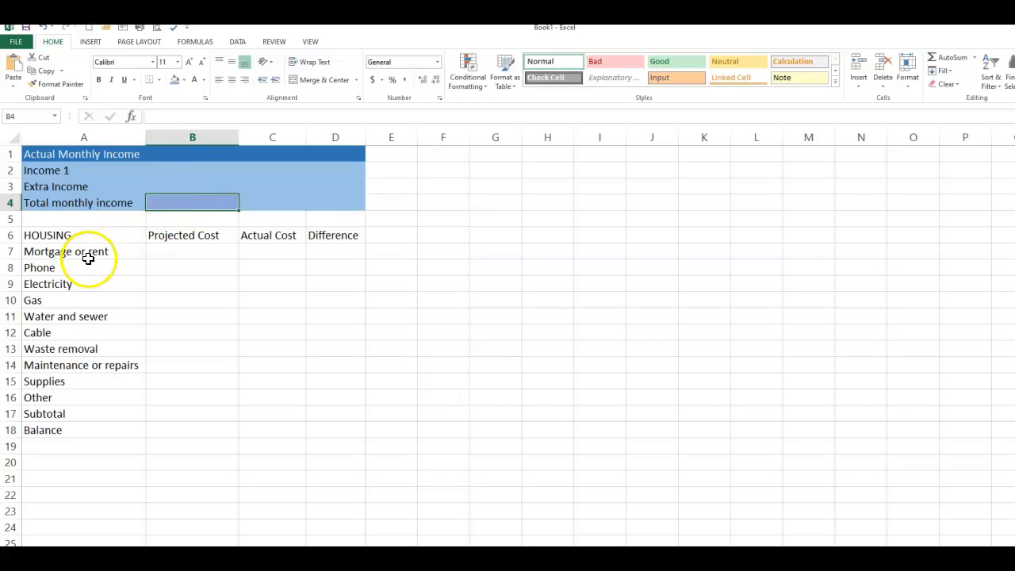
# Format the HOUSING header row, cells A6:D6, with the same dark blue fill as row 1 and white text.
pyautogui.moveTo(42, 237); pyautogui.dragTo(324, 239)
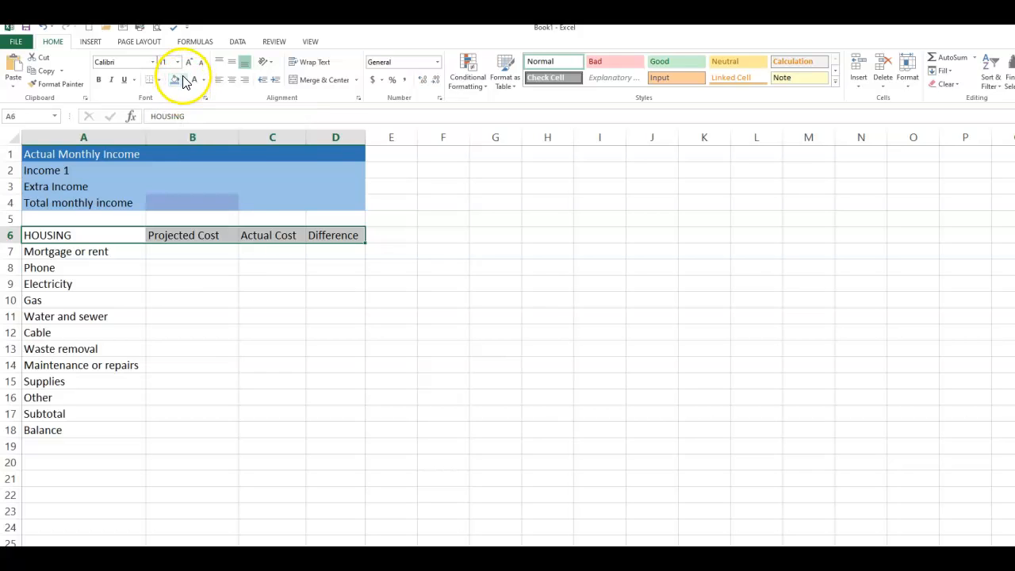
pyautogui.click(183, 80)
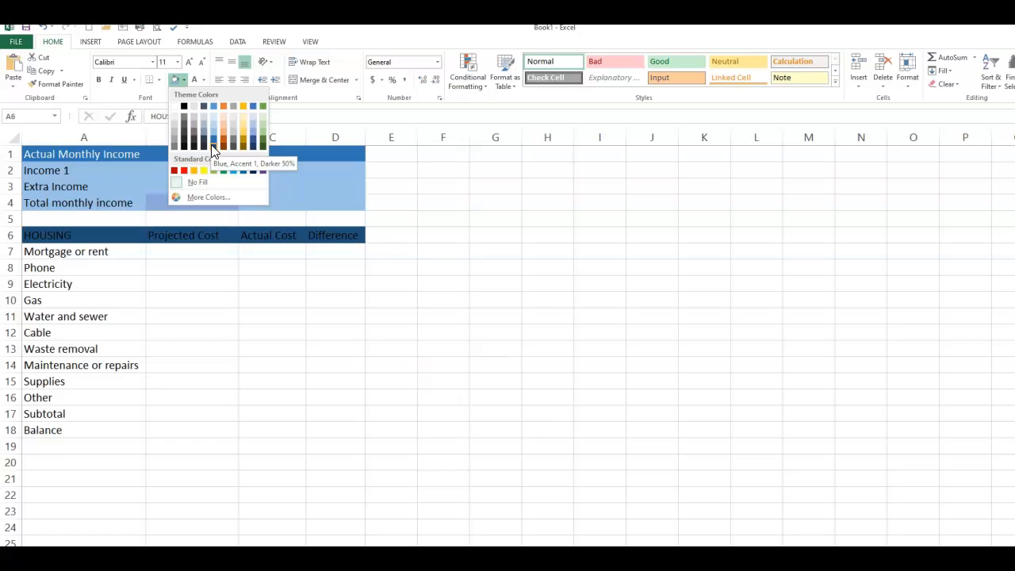
pyautogui.click(213, 138)
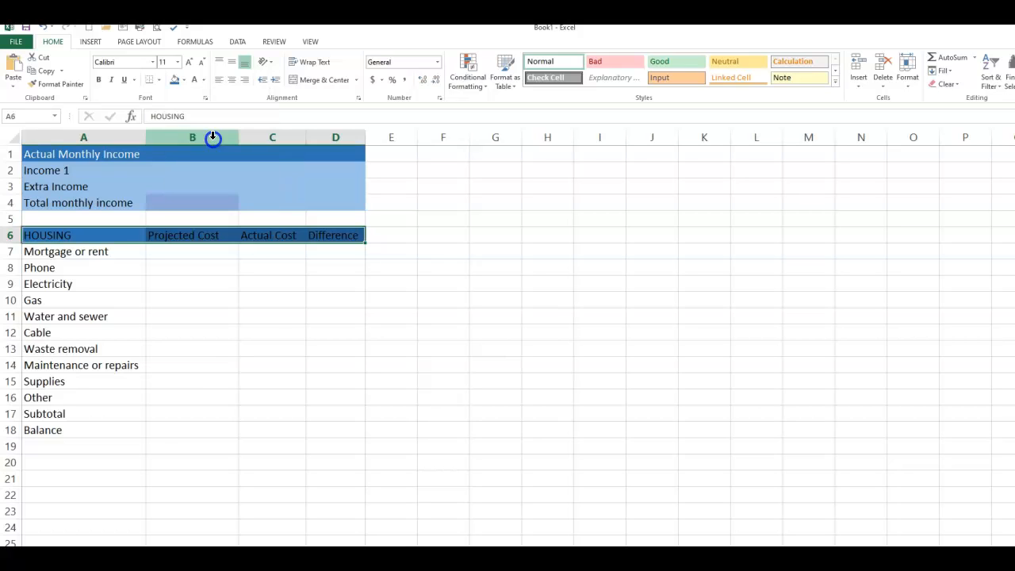
pyautogui.click(192, 82)
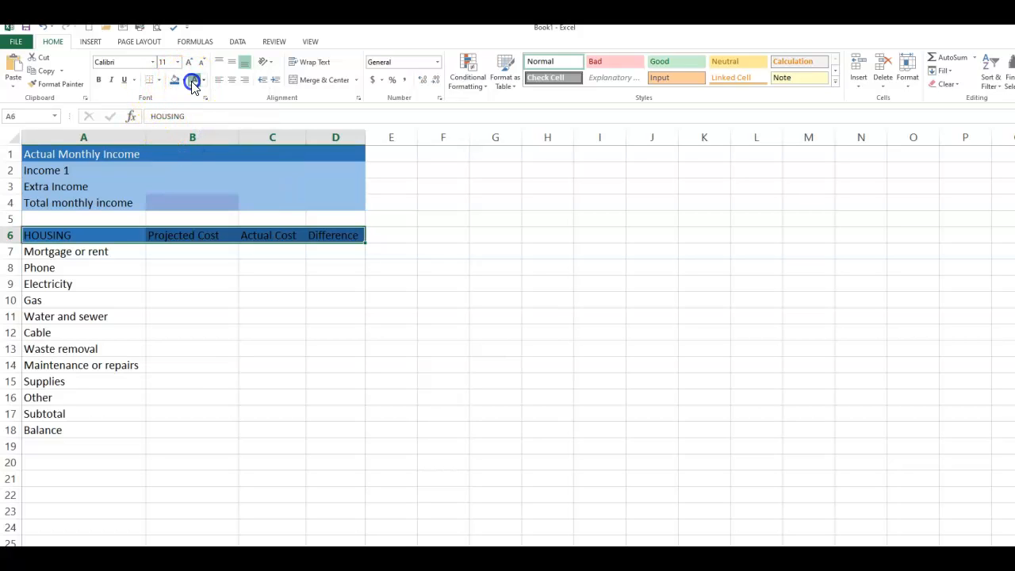
pyautogui.click(80, 349)
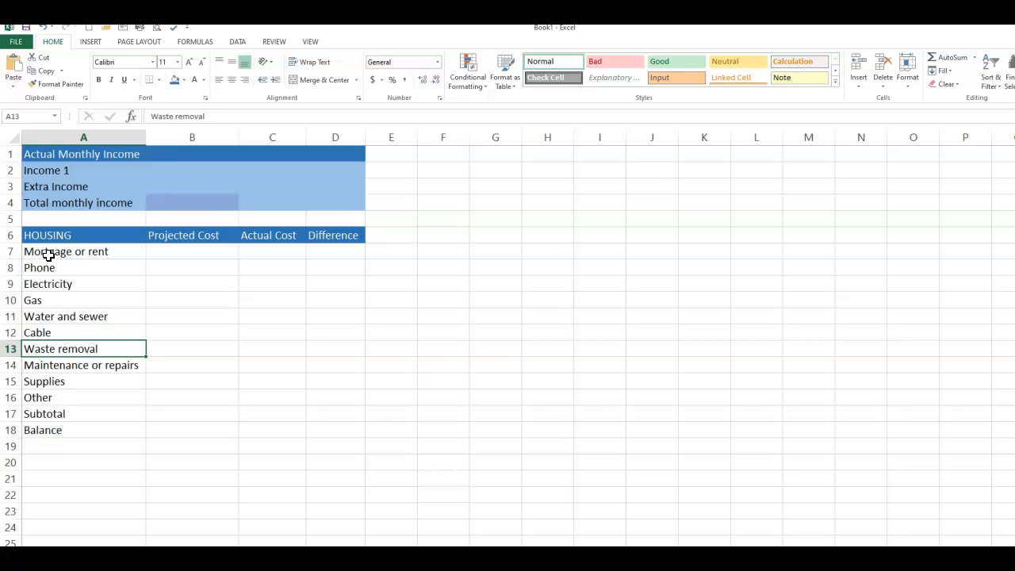
# Fill columns A to D of alternating housing rows 7, 9, 11, 13, 15 and 17 with Gray-25%, Background 2.
pyautogui.moveTo(50, 254); pyautogui.dragTo(321, 250)
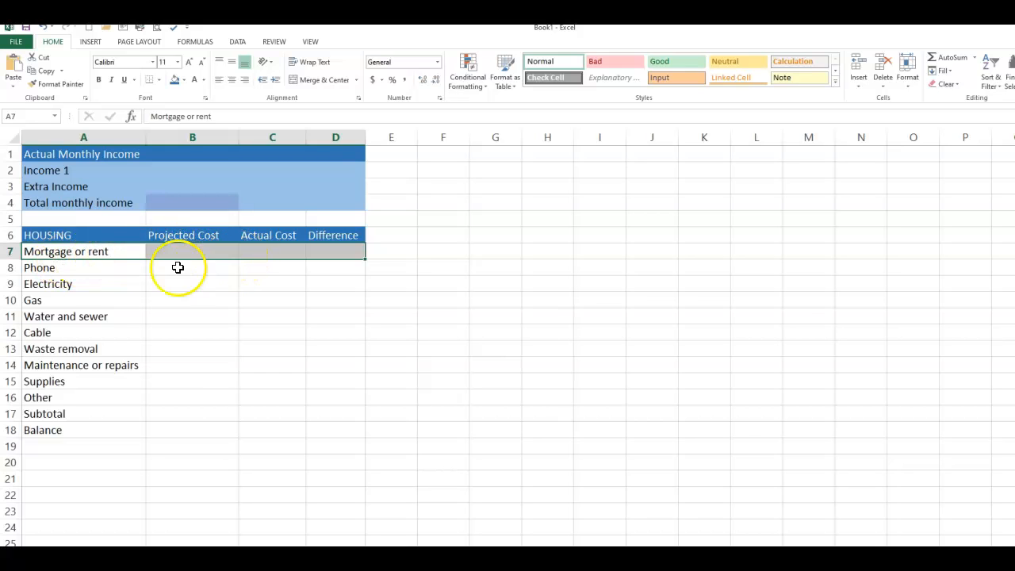
pyautogui.click(36, 284)
pyautogui.moveTo(36, 284); pyautogui.dragTo(331, 283)
pyautogui.moveTo(40, 318); pyautogui.dragTo(330, 319)
pyautogui.moveTo(46, 349); pyautogui.dragTo(314, 346)
pyautogui.moveTo(39, 381); pyautogui.dragTo(333, 381)
pyautogui.moveTo(31, 419); pyautogui.dragTo(321, 415)
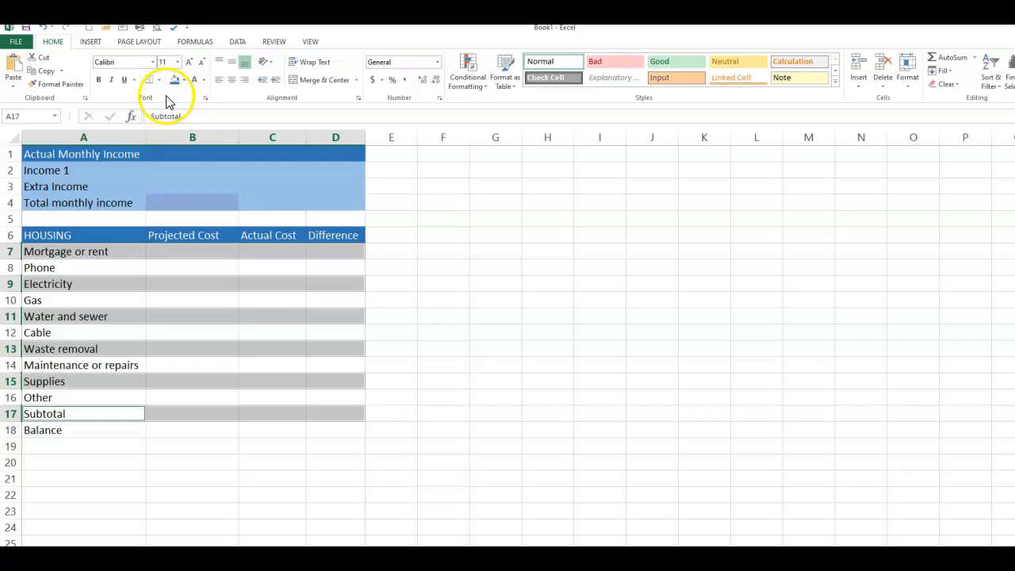
pyautogui.click(183, 80)
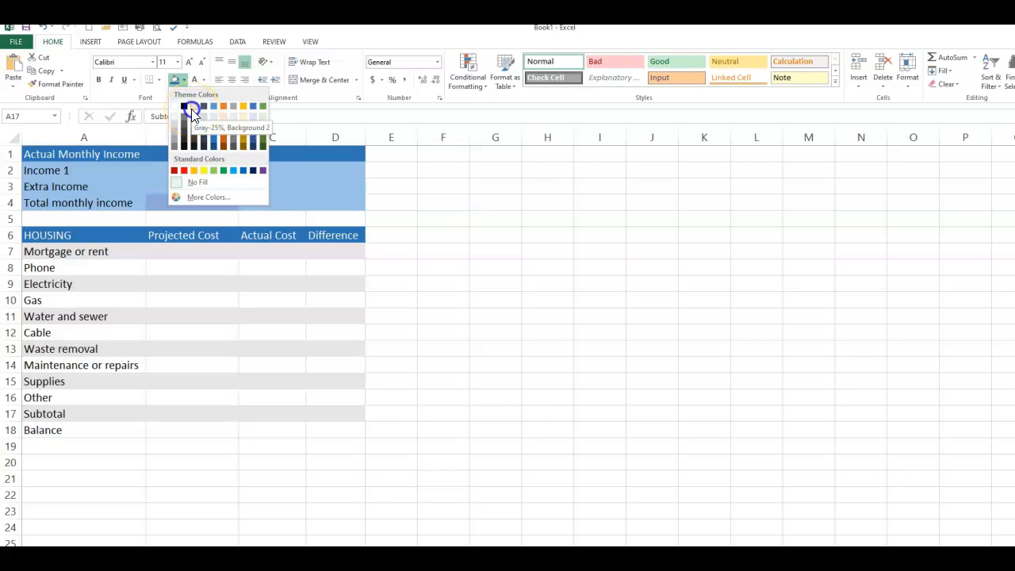
pyautogui.click(192, 111)
pyautogui.click(192, 480)
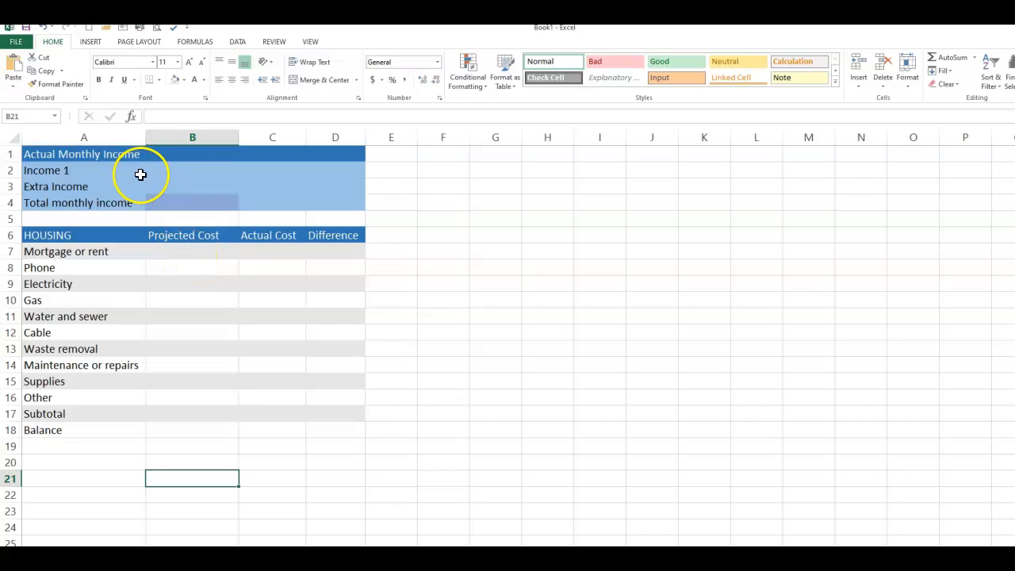
# Enter the income amounts: 10000 for Income 1 in B2 and 2000 for Extra Income in B3.
pyautogui.click(169, 170)
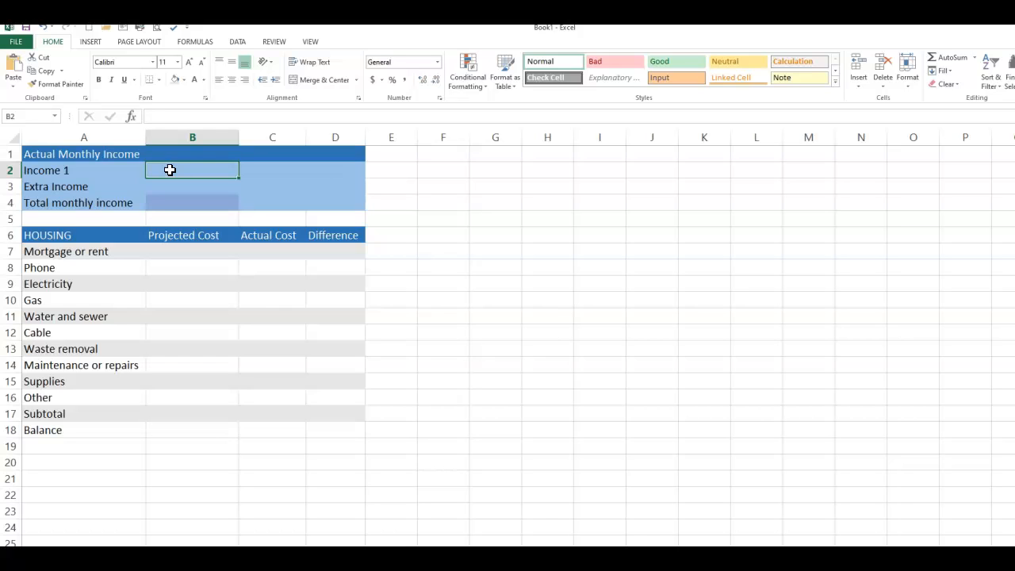
pyautogui.write('10000')
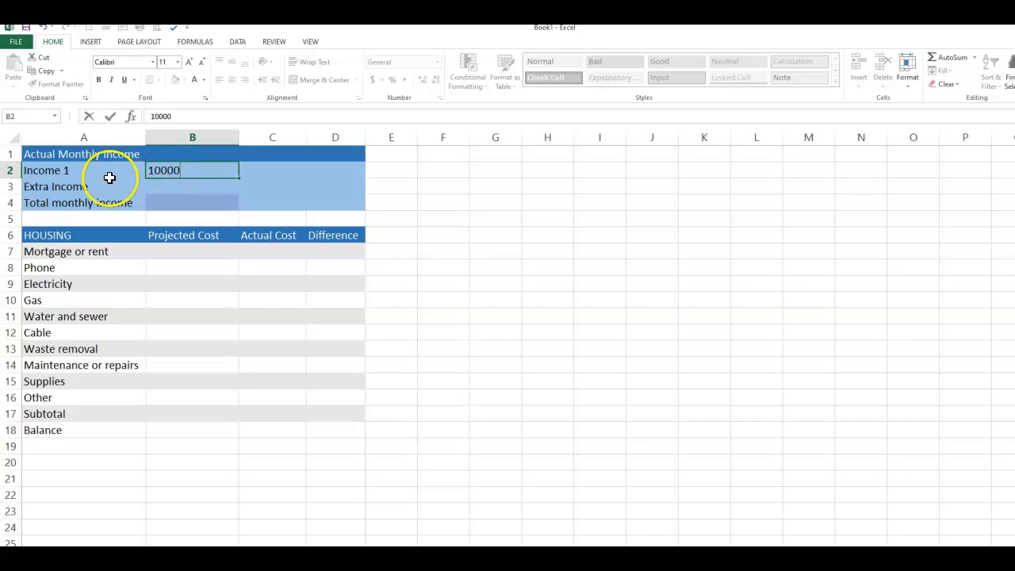
pyautogui.click(168, 188)
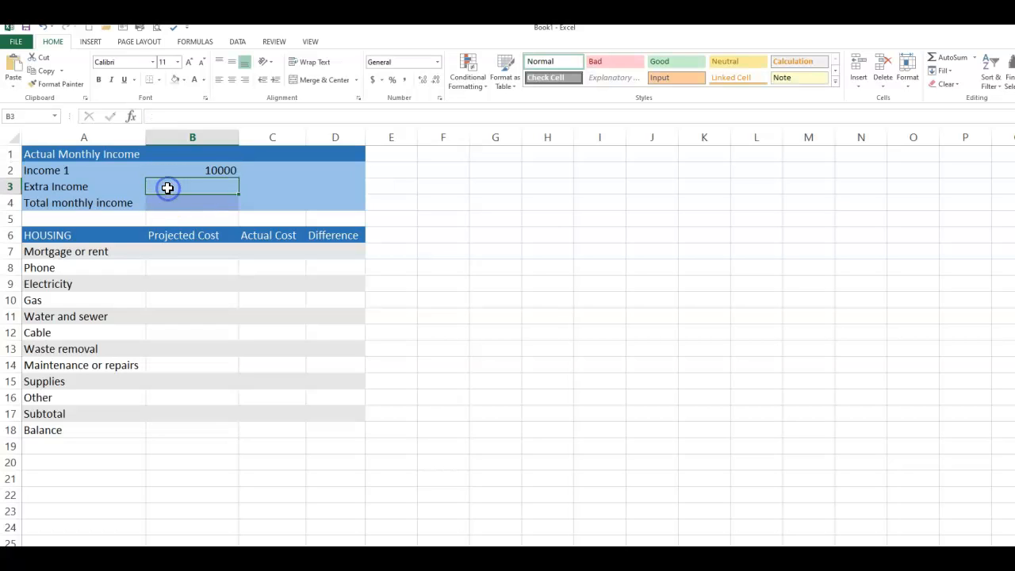
pyautogui.write('2000')
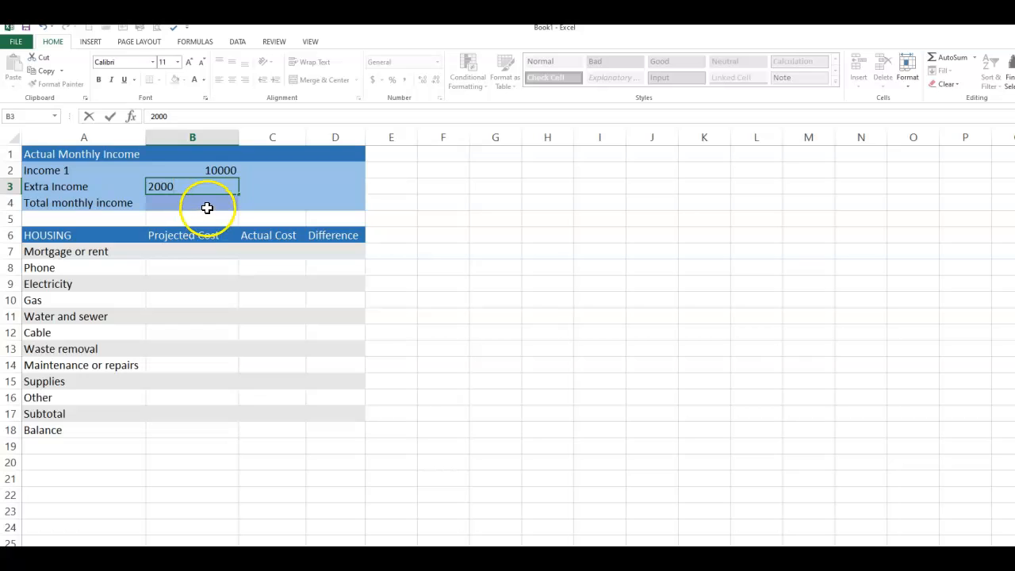
pyautogui.click(214, 205)
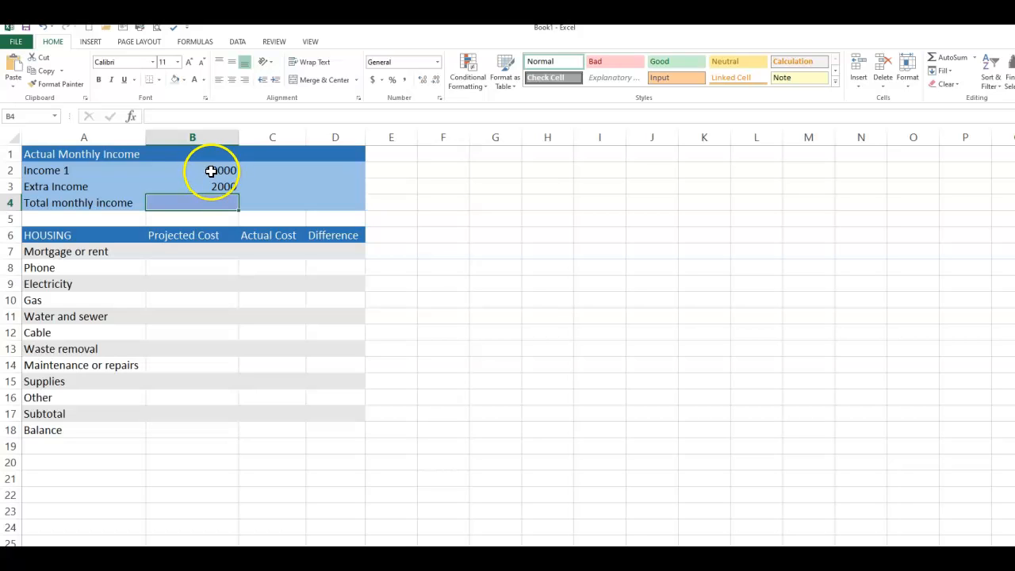
pyautogui.click(211, 171)
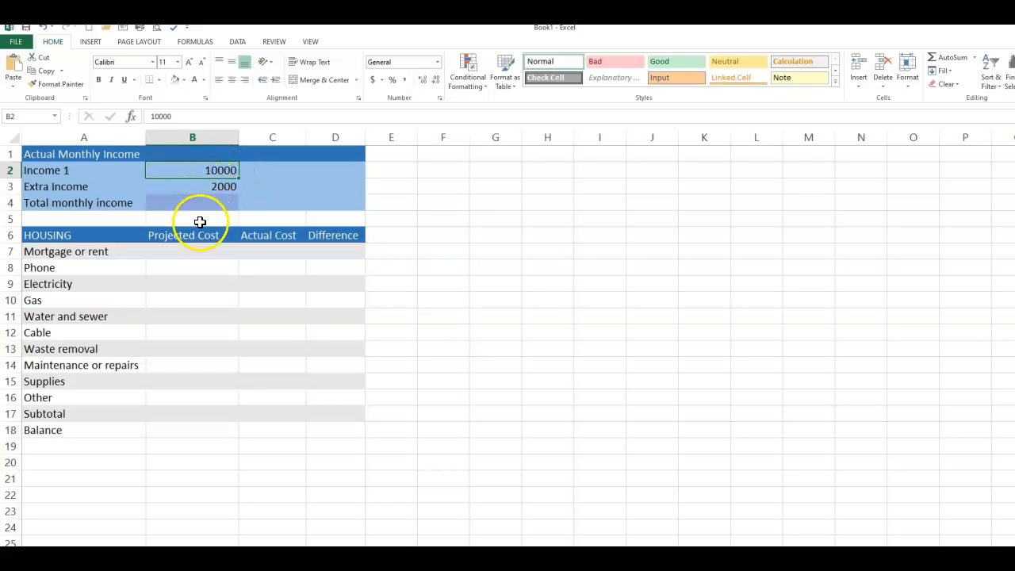
pyautogui.click(217, 204)
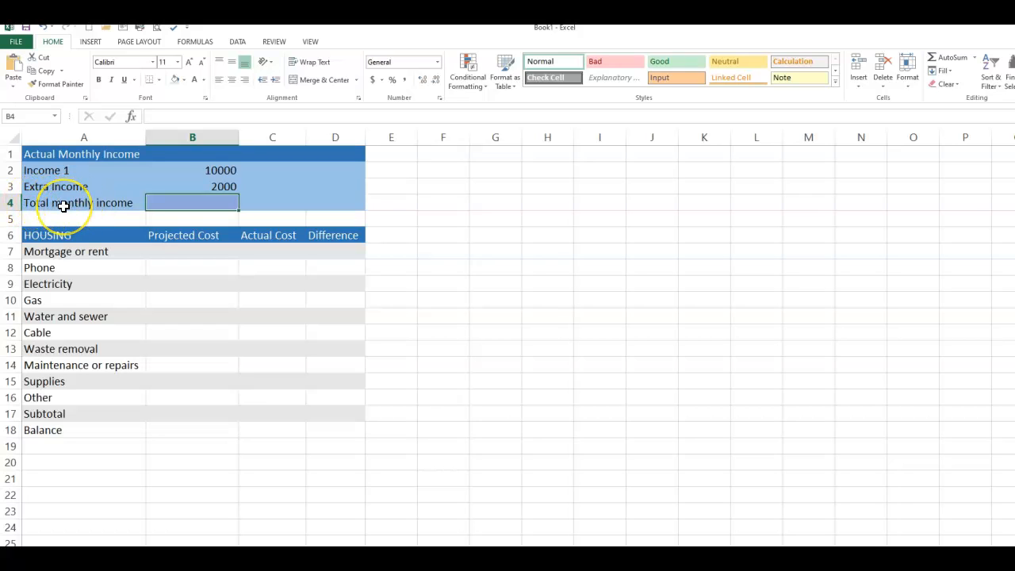
# Enter the projected costs in B7:B11: mortgage or rent 750, phone 100, electricity 250, gas 200, and water and sewer 75.
pyautogui.click(174, 253)
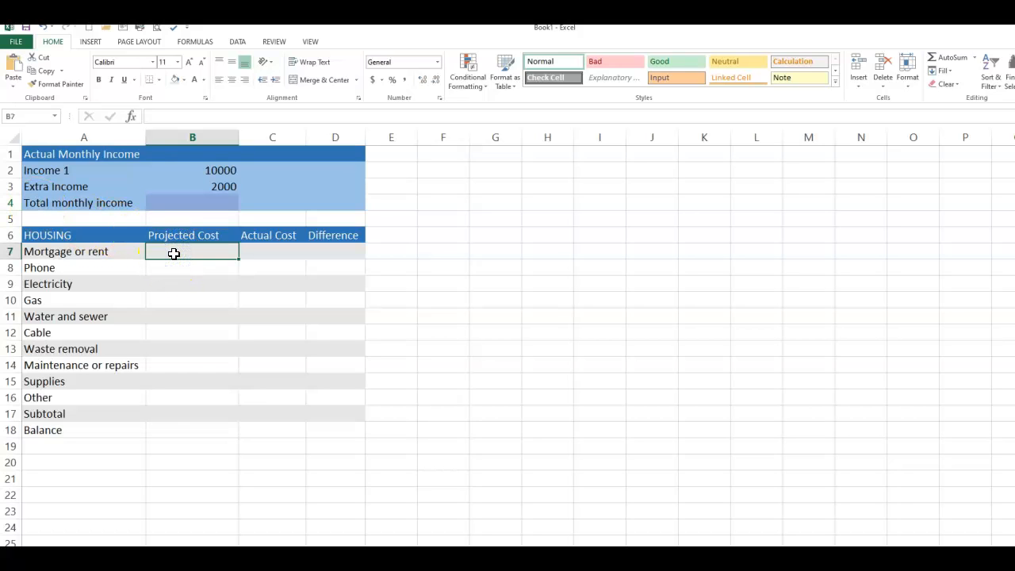
pyautogui.write('750')
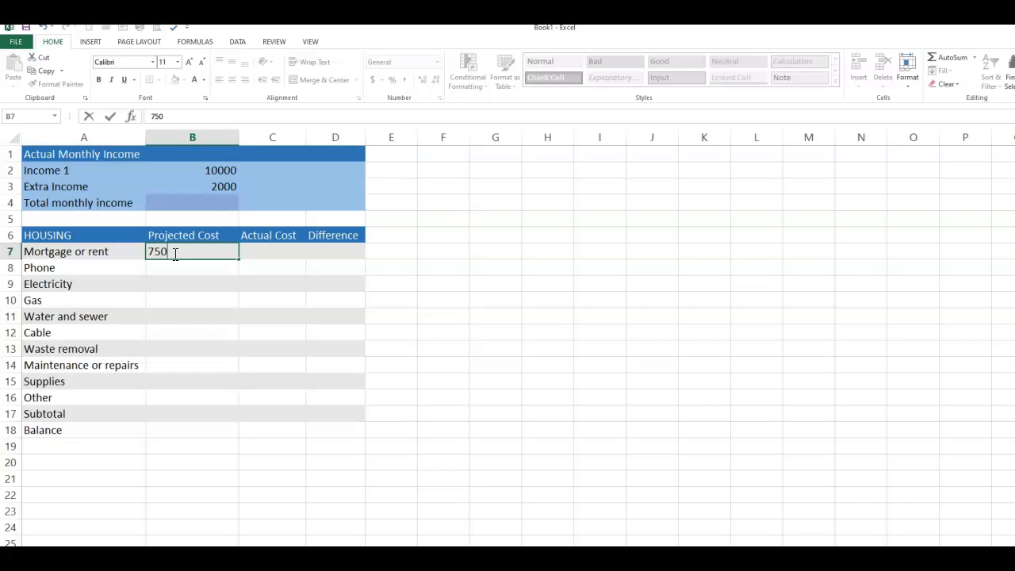
pyautogui.press('Return')
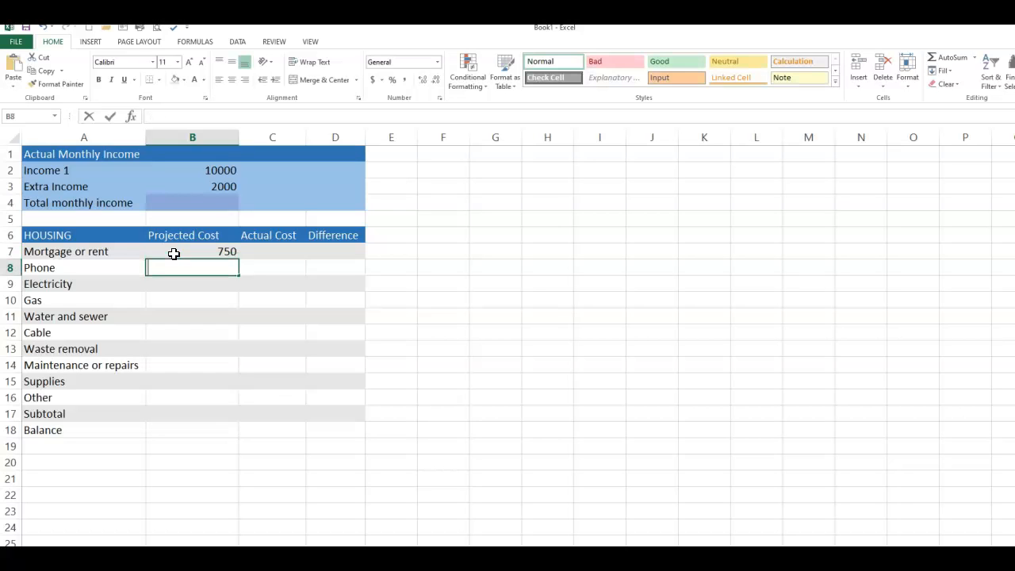
pyautogui.write('100')
pyautogui.press('Return')
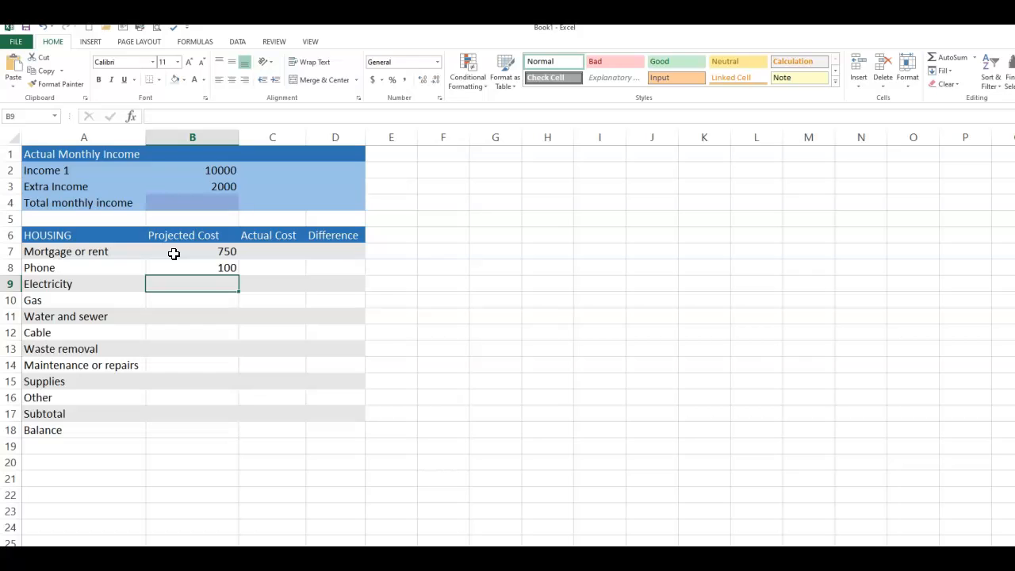
pyautogui.write('250')
pyautogui.press('Return')
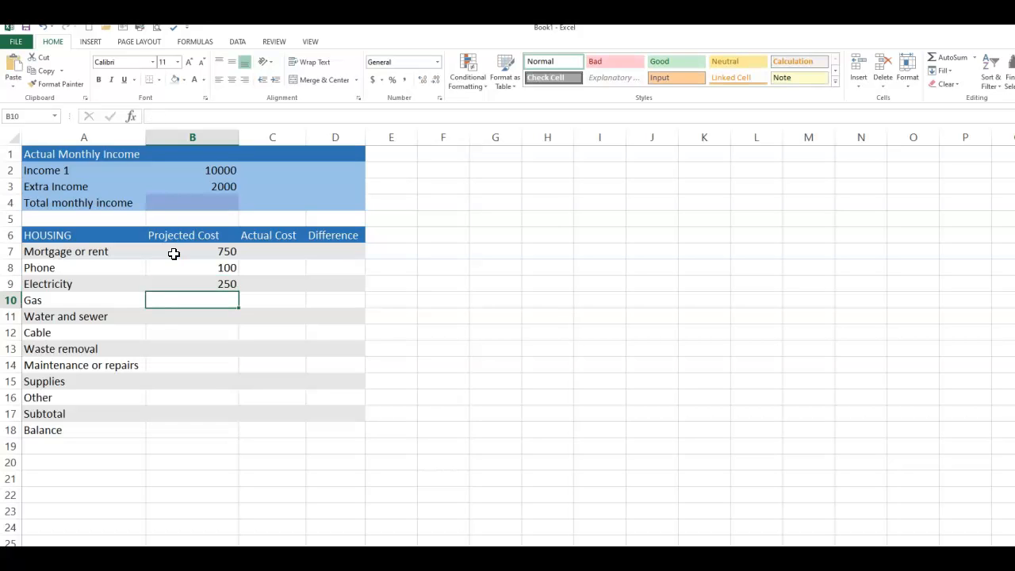
pyautogui.write('200')
pyautogui.press('Return')
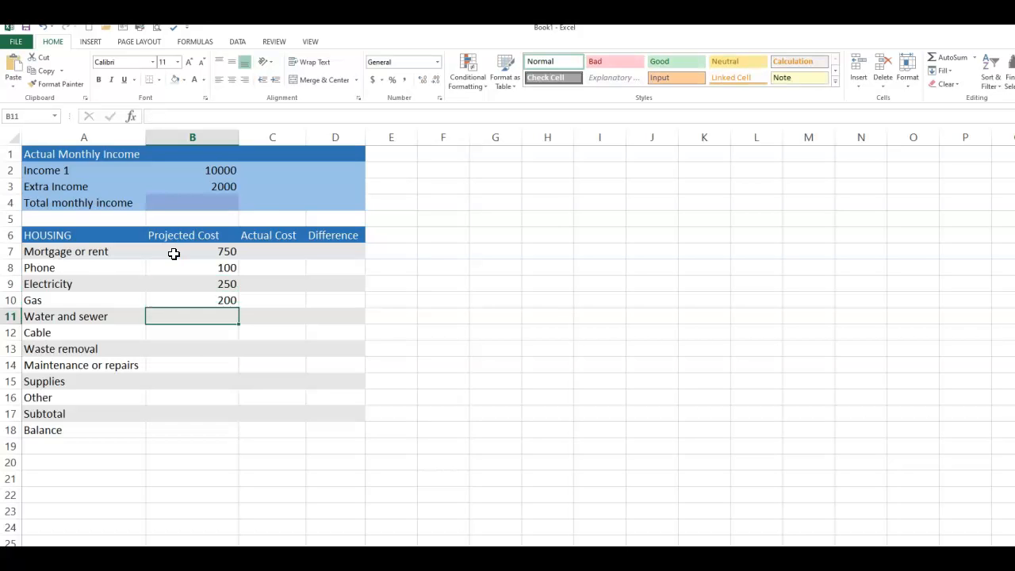
pyautogui.write('75')
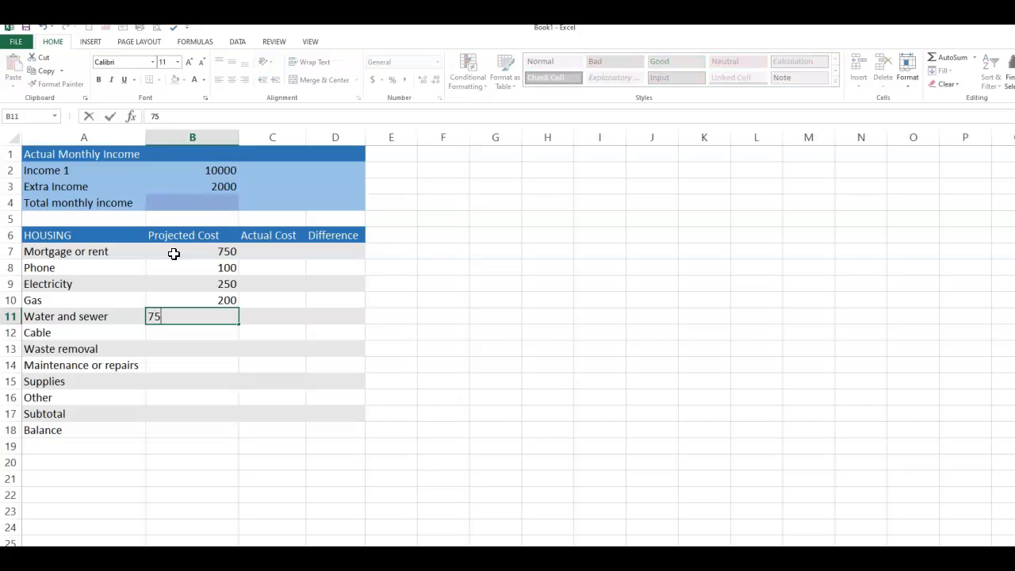
pyautogui.press('Return')
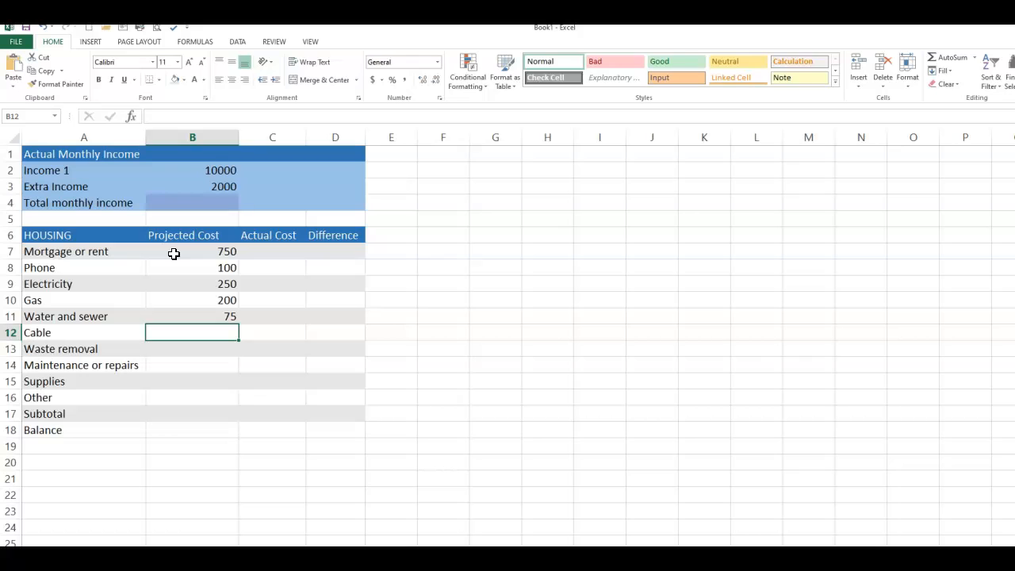
# Enter the projected costs in B12:B16: cable 65, waste removal 65, maintenance or repairs 150, supplies 150 and other 250.
pyautogui.write('65')
pyautogui.press('Return')
pyautogui.write('65')
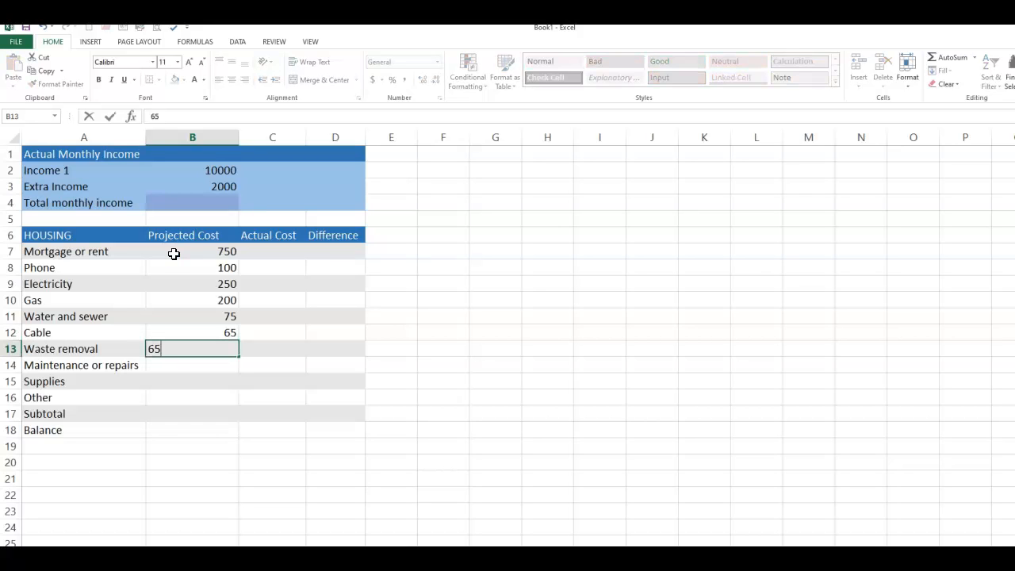
pyautogui.press('Return')
pyautogui.write('150')
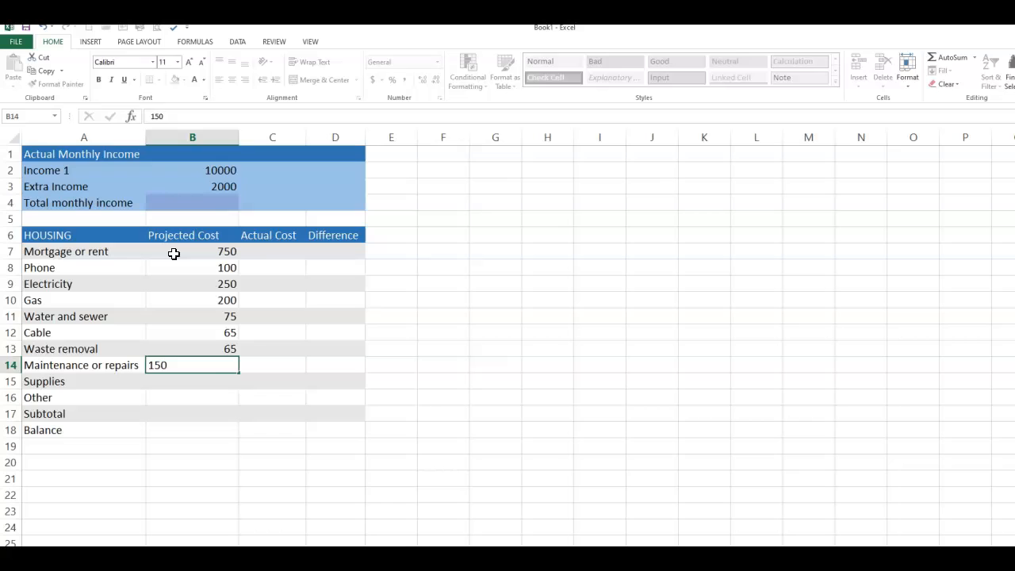
pyautogui.press('Return')
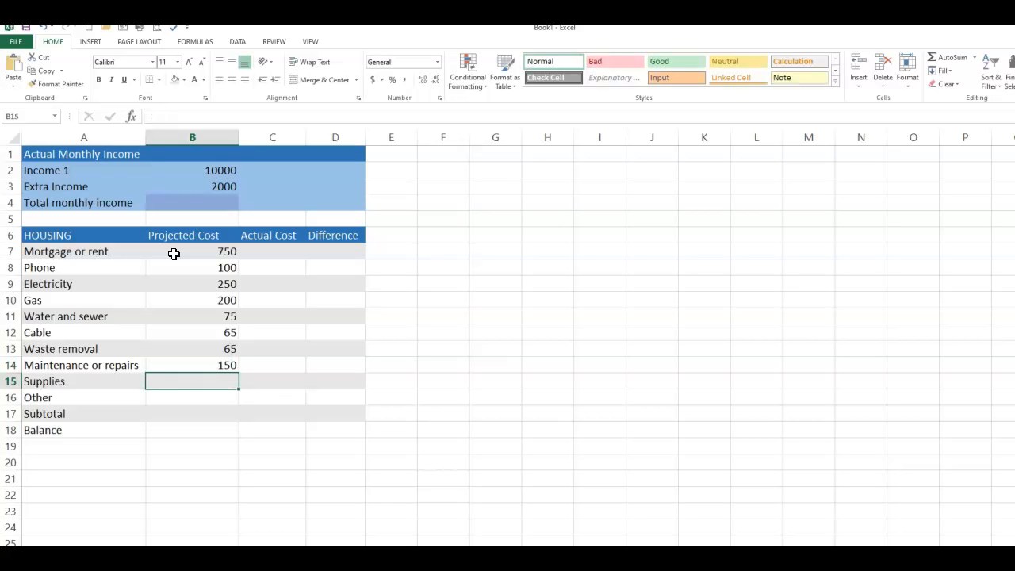
pyautogui.write('150')
pyautogui.press('Return')
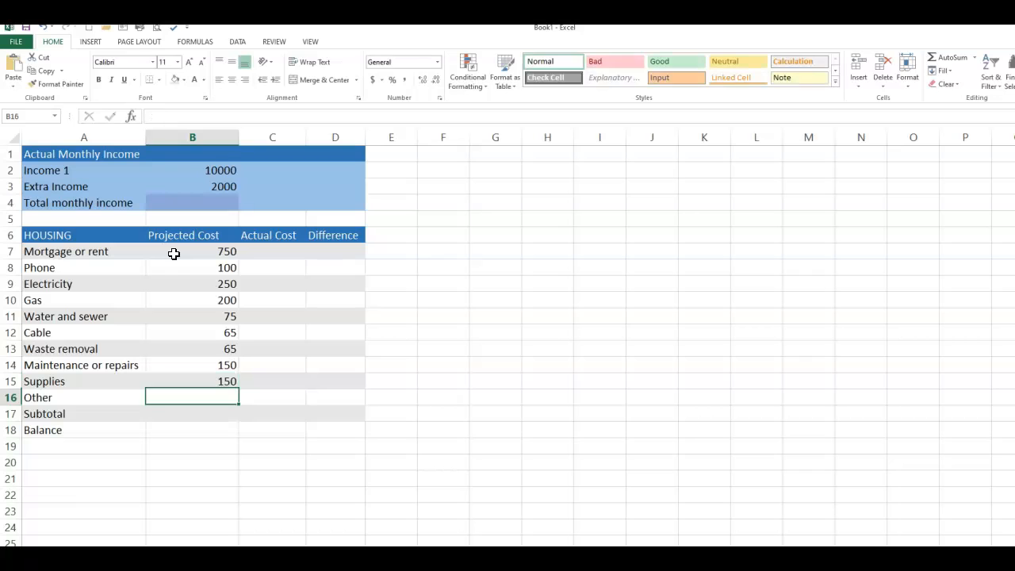
pyautogui.write('250')
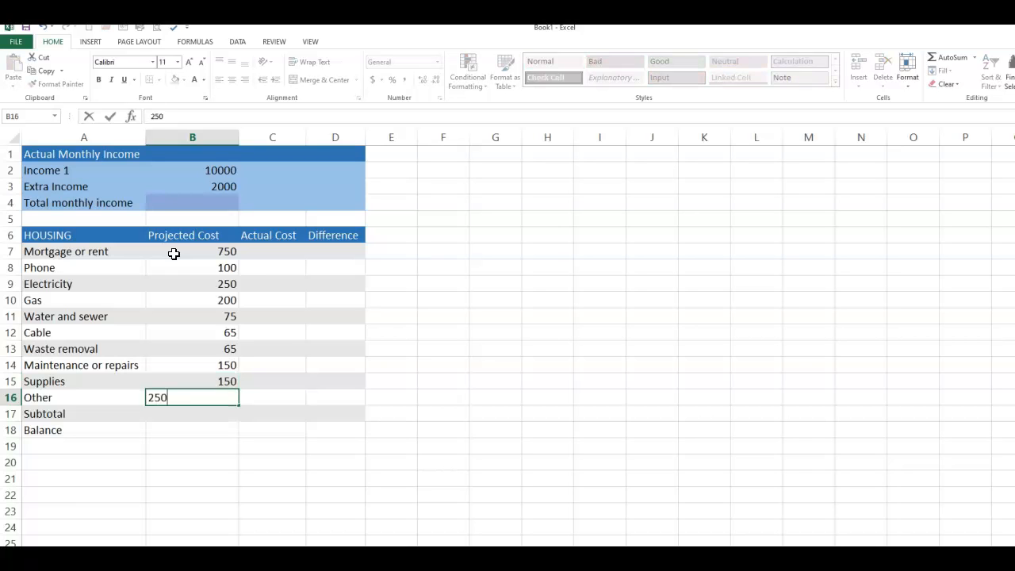
pyautogui.press('Return')
pyautogui.click(198, 412)
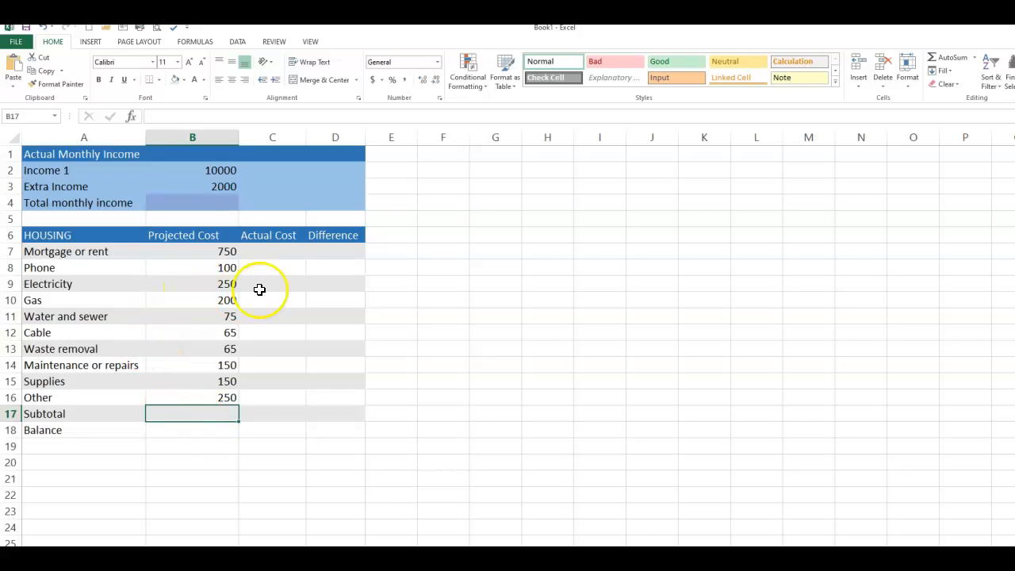
# Enter the actual costs in C7:C10: mortgage or rent 750, phone 75, electricity 300 and gas 250.
pyautogui.click(279, 253)
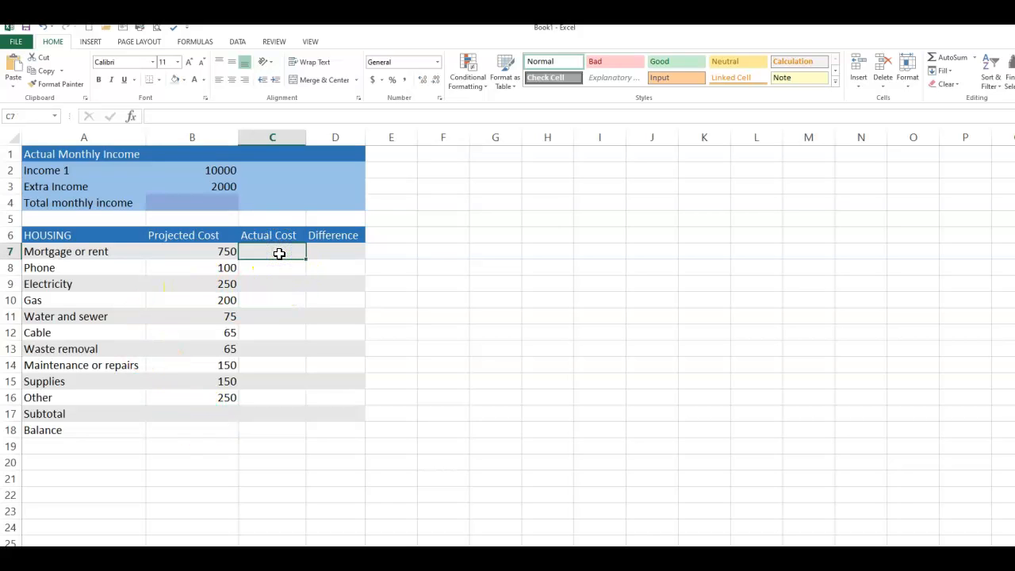
pyautogui.click(269, 253)
pyautogui.write('750')
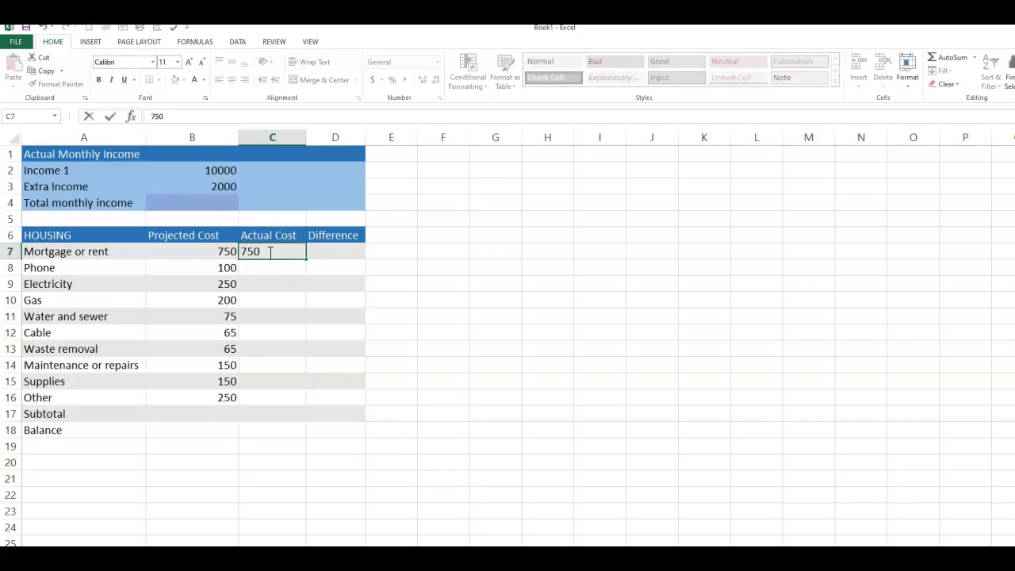
pyautogui.press('Return')
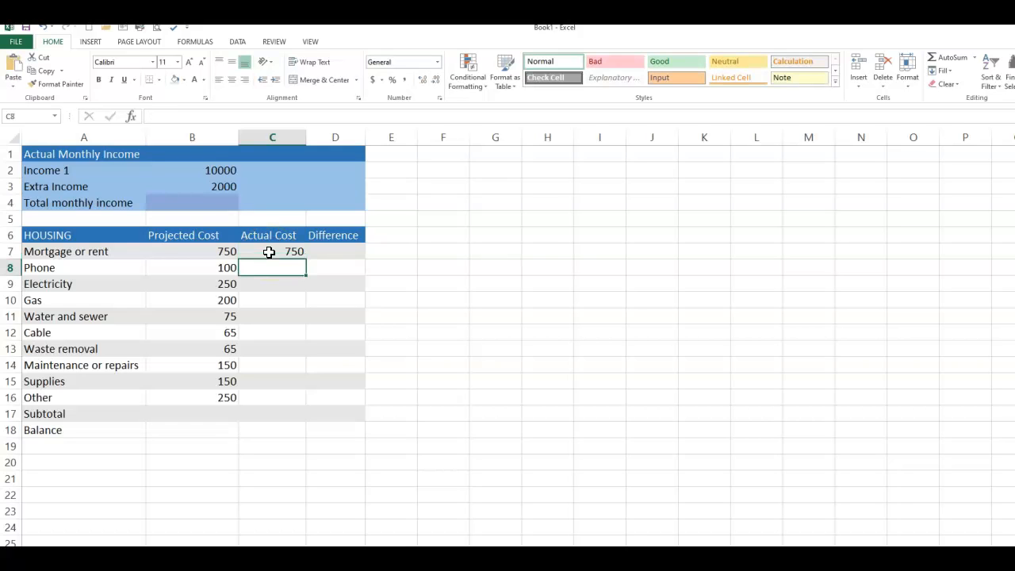
pyautogui.write('75')
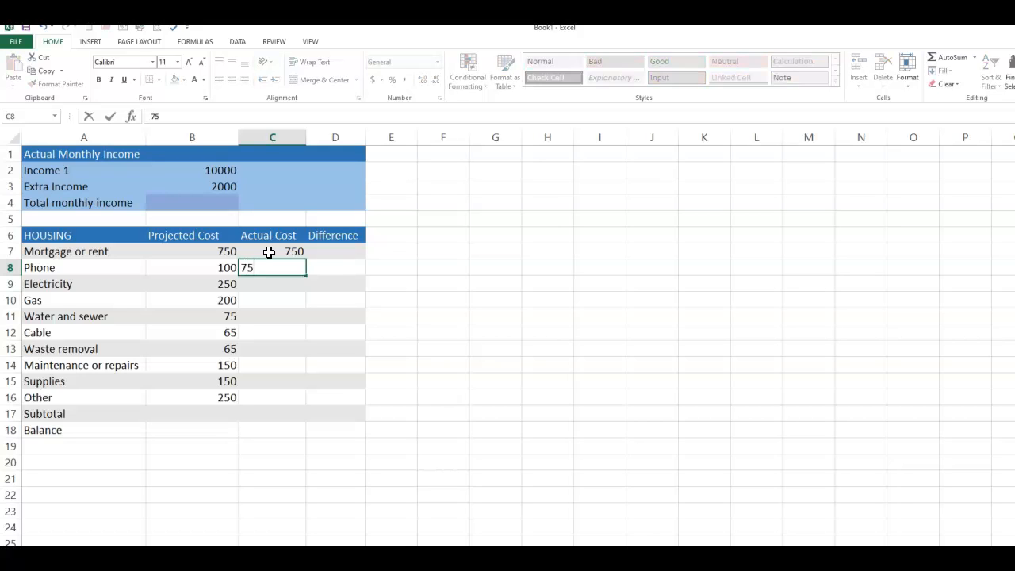
pyautogui.press('Return')
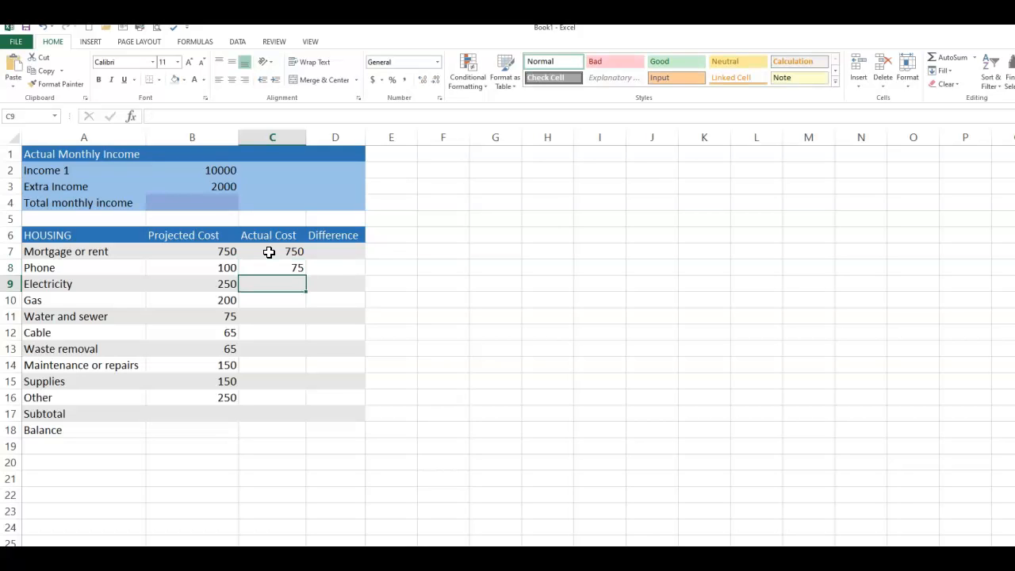
pyautogui.write('300')
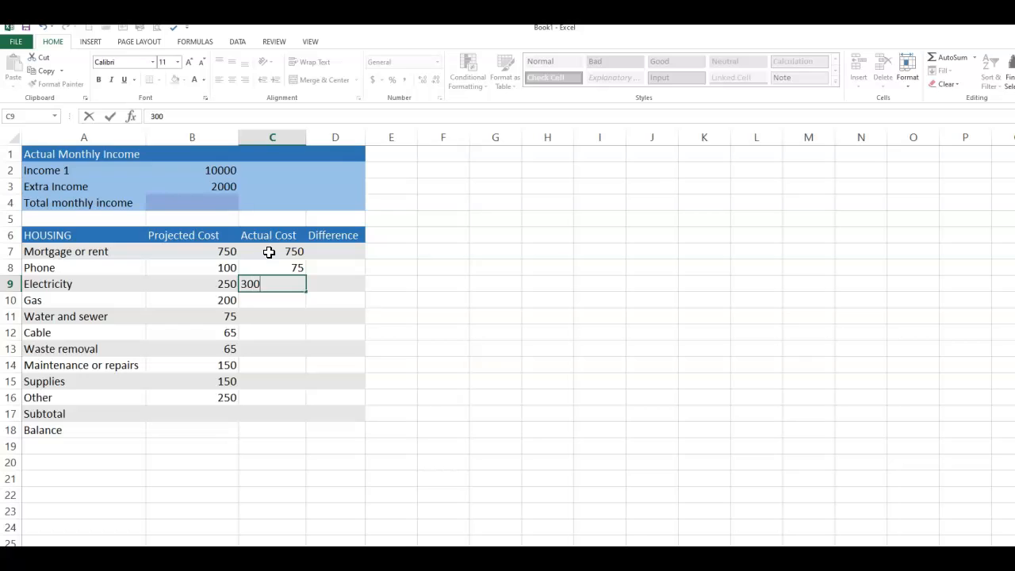
pyautogui.press('Return')
pyautogui.write('250')
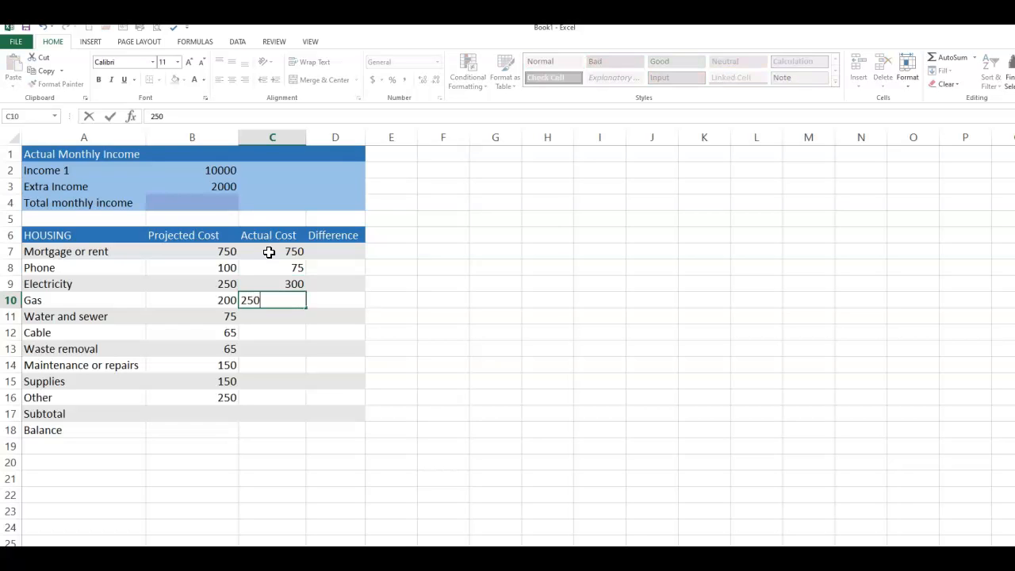
pyautogui.press('Return')
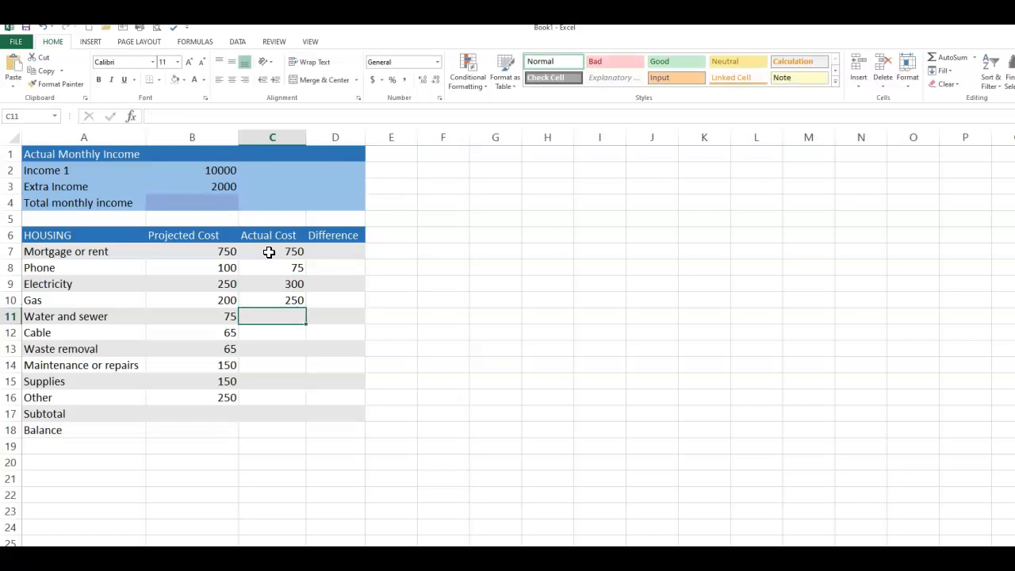
# Enter the actual costs in C11:C13: water and sewer 78, cable 65 and waste removal 65.
pyautogui.write('78')
pyautogui.press('Return')
pyautogui.write('65')
pyautogui.press('Return')
pyautogui.write('5')
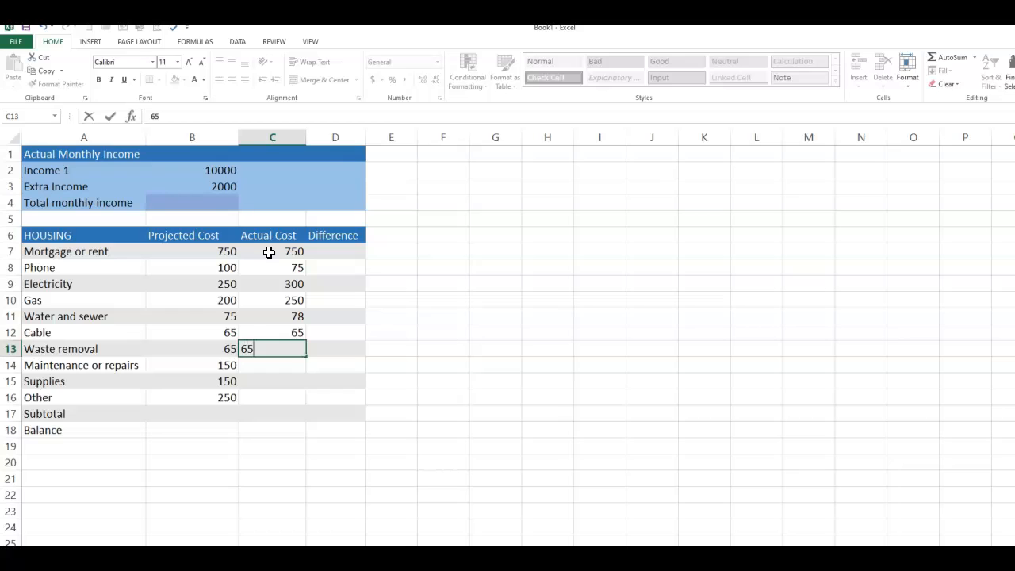
pyautogui.press('Return')
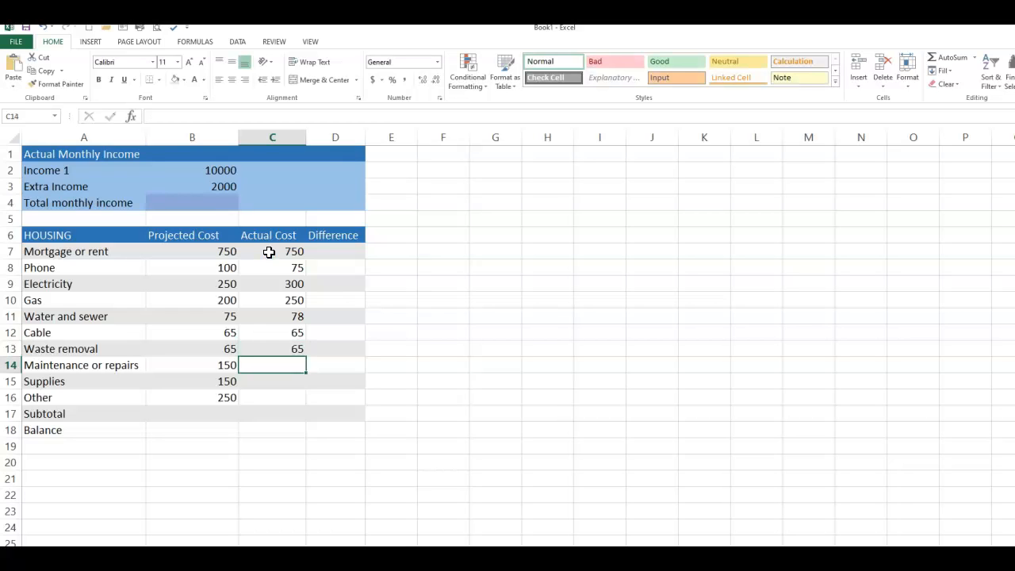
# Enter the actual costs in C14:C16: maintenance or repairs 250, supplies 350 and other 450.
pyautogui.write('250')
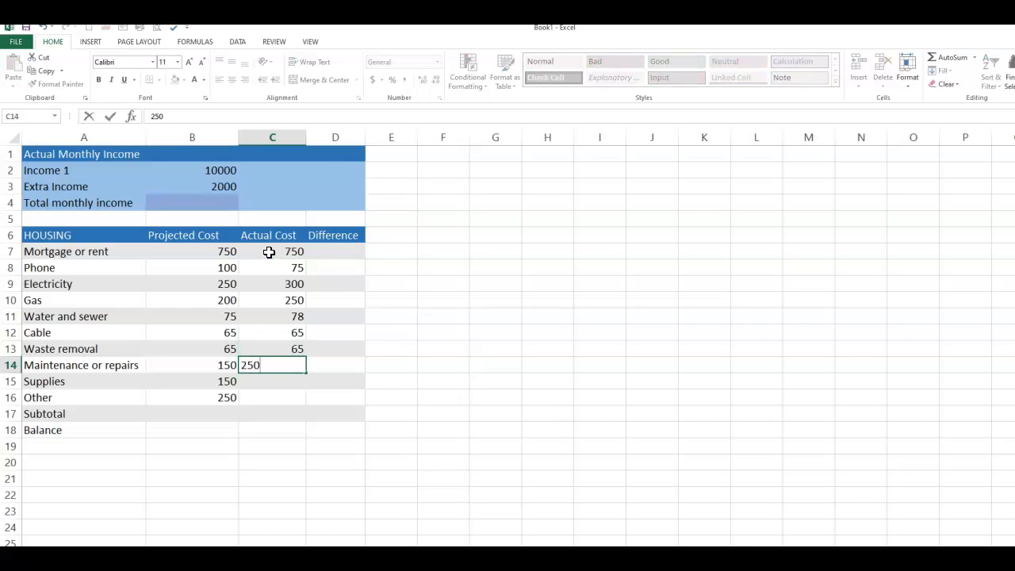
pyautogui.press('Return')
pyautogui.write('350')
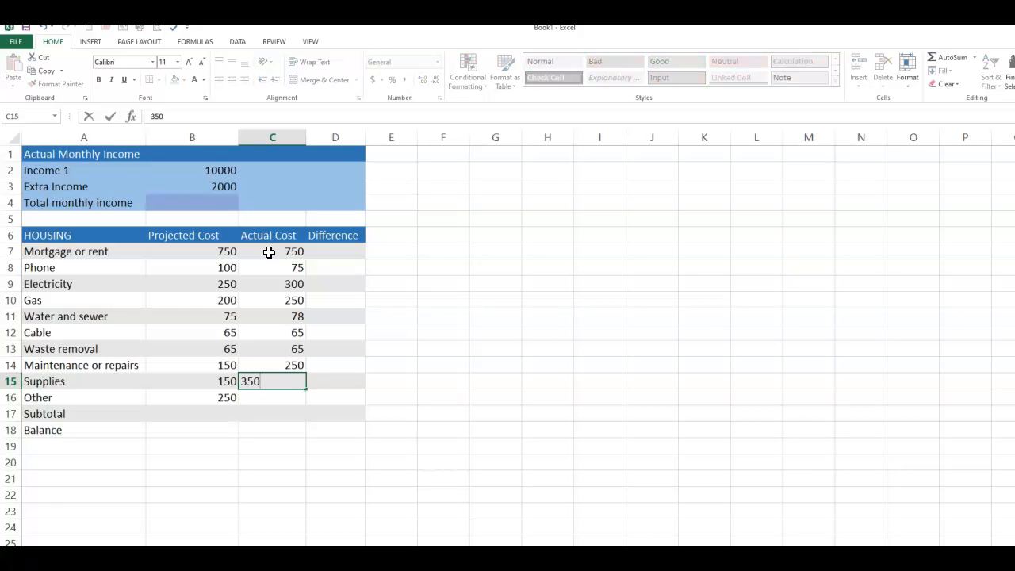
pyautogui.press('Return')
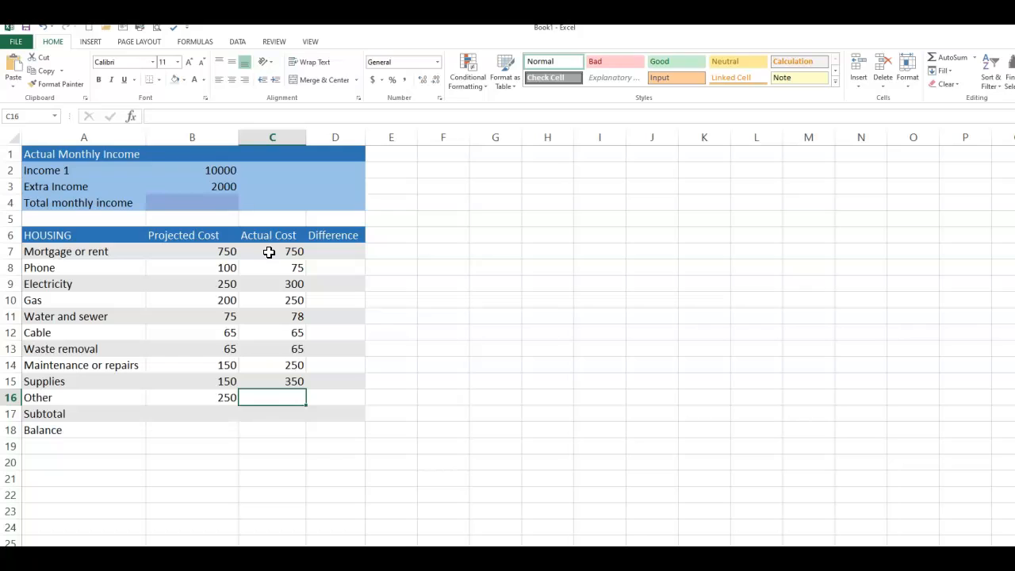
pyautogui.write('450')
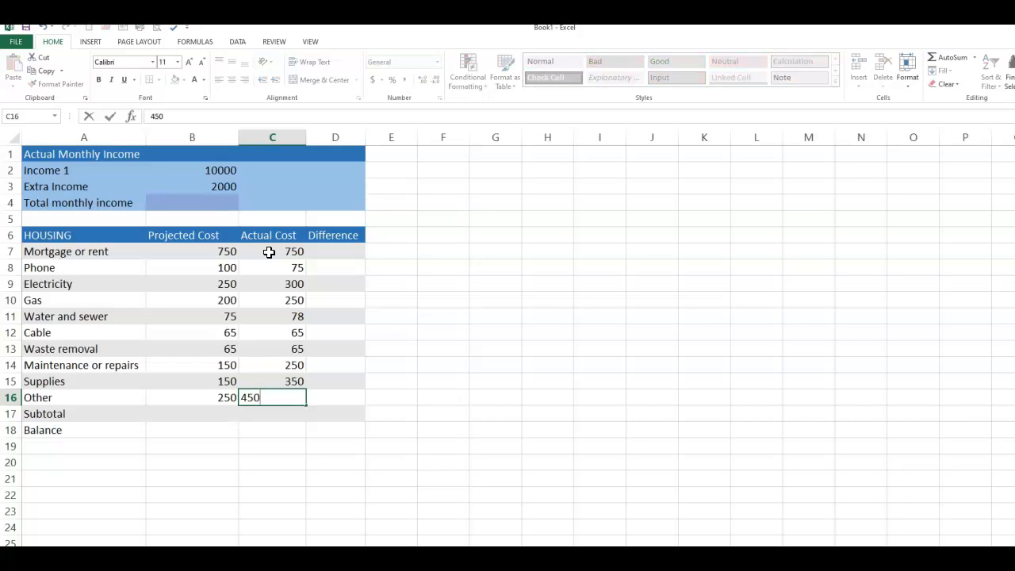
pyautogui.click(311, 268)
pyautogui.click(323, 253)
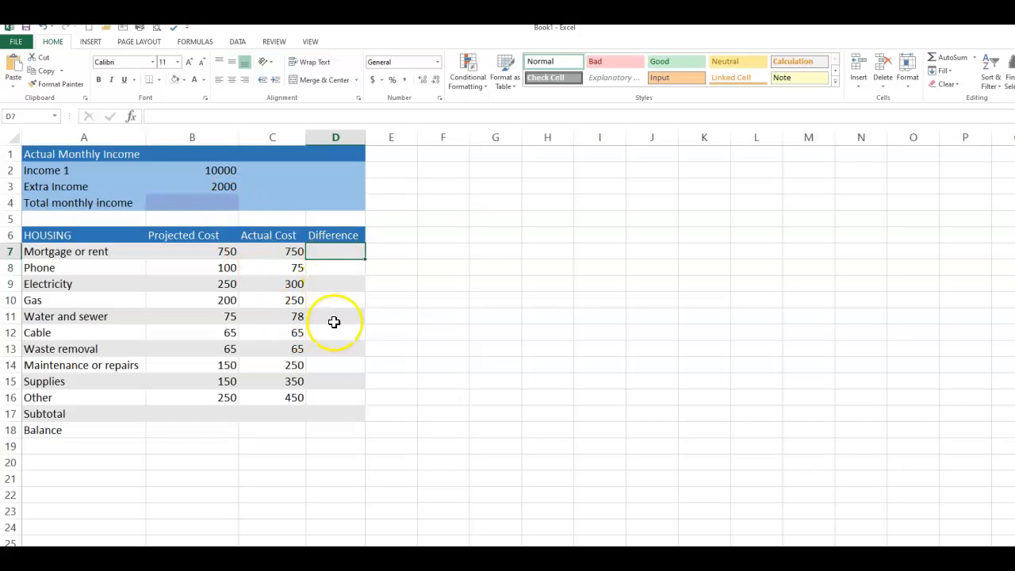
# Total the two income amounts in B4 with the AutoSum formula =SUM(B2:B3).
pyautogui.click(199, 203)
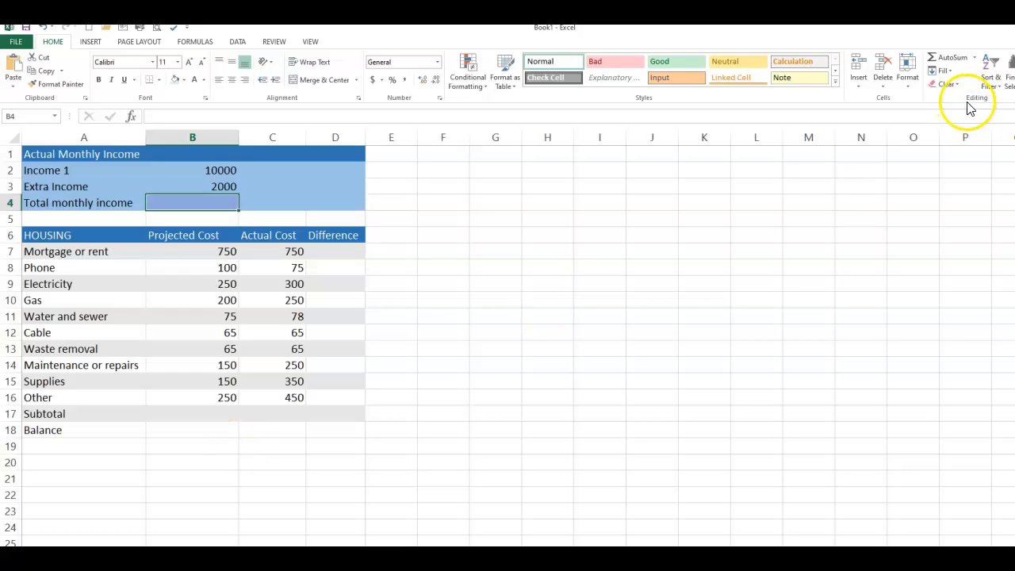
pyautogui.click(944, 58)
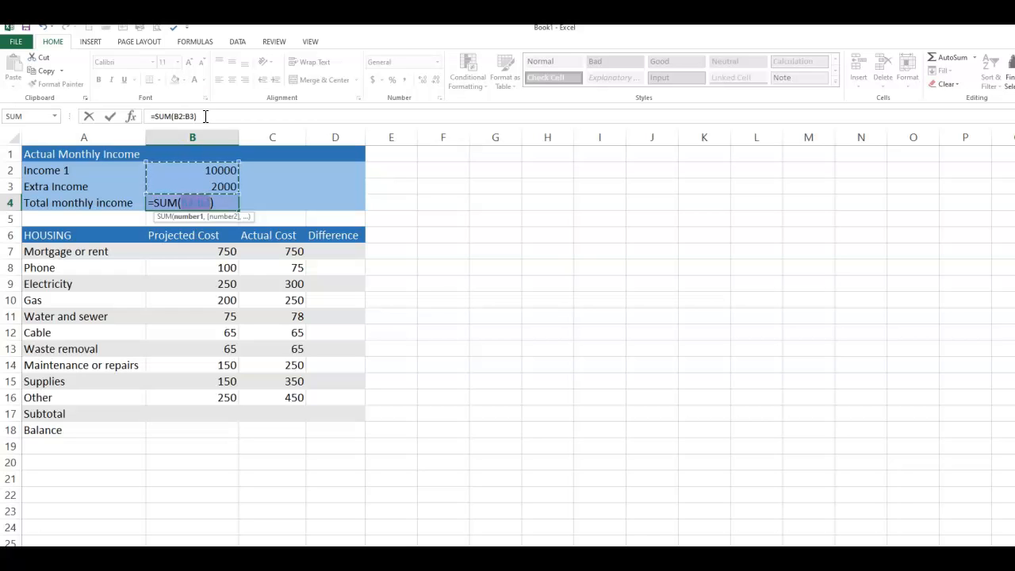
pyautogui.click(109, 119)
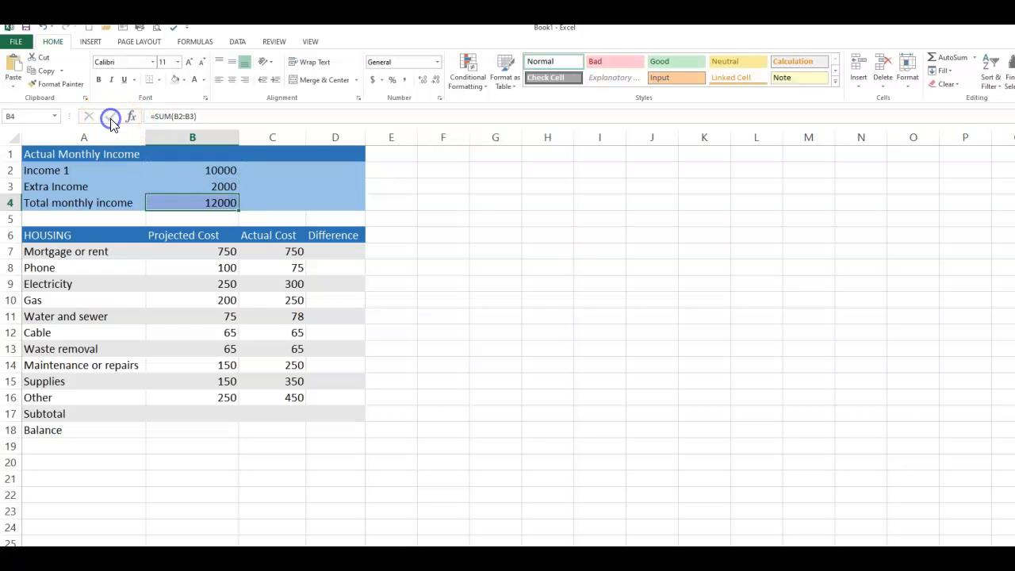
# Enter the formula =B7-C7 in D7 to calculate the mortgage or rent difference.
pyautogui.click(324, 254)
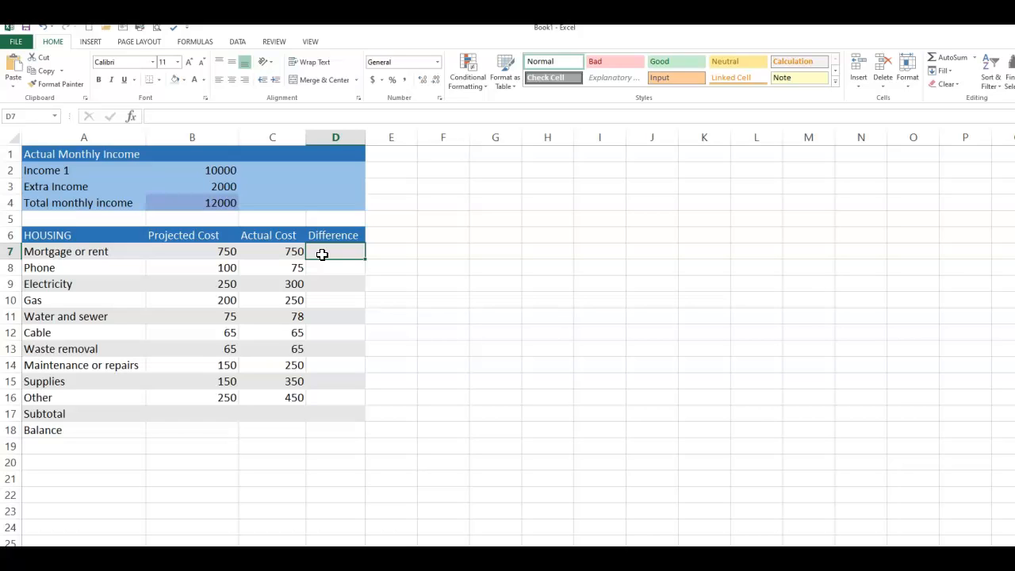
pyautogui.write('=')
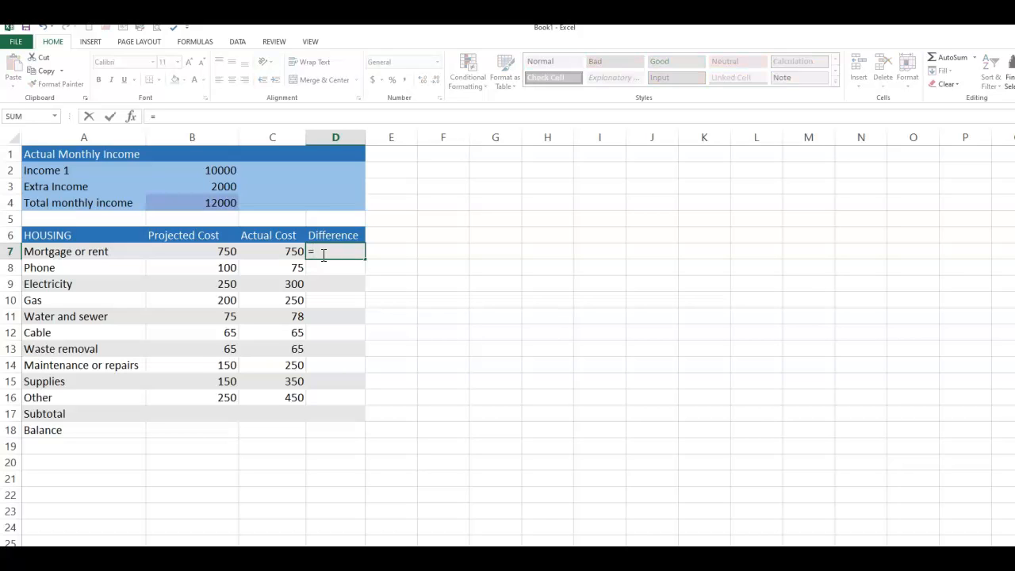
pyautogui.click(222, 252)
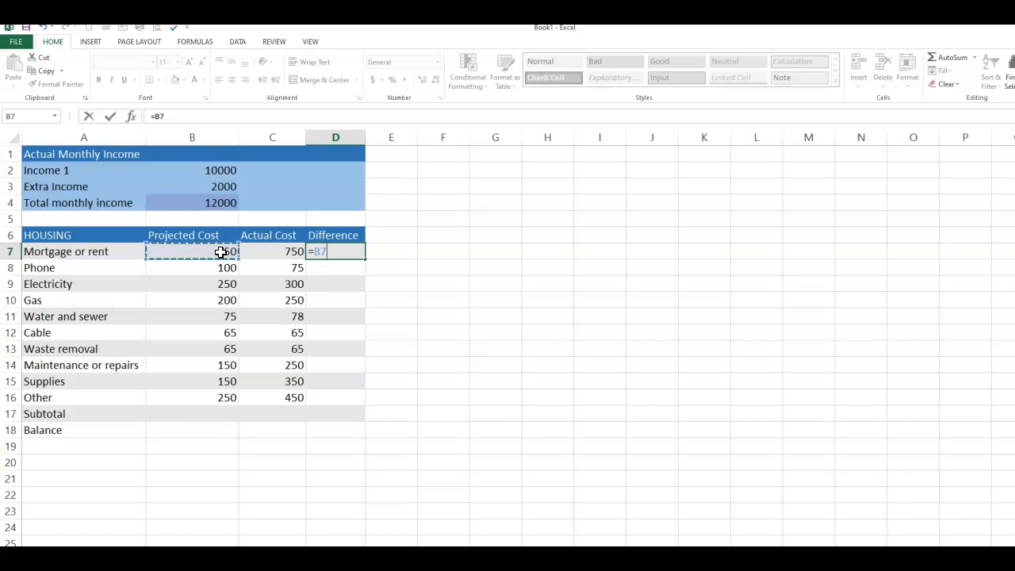
pyautogui.write('-')
pyautogui.click(292, 253)
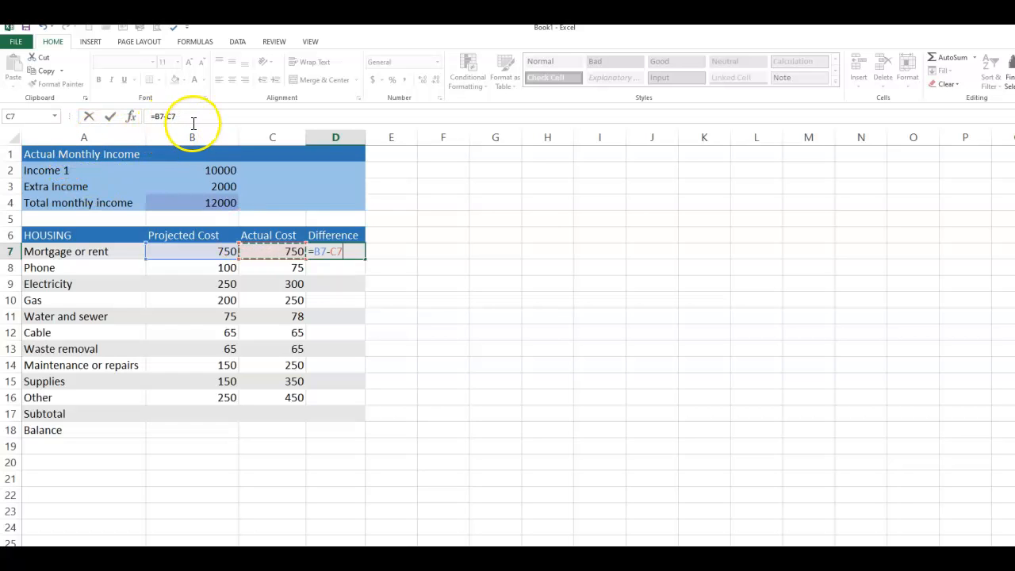
pyautogui.click(109, 117)
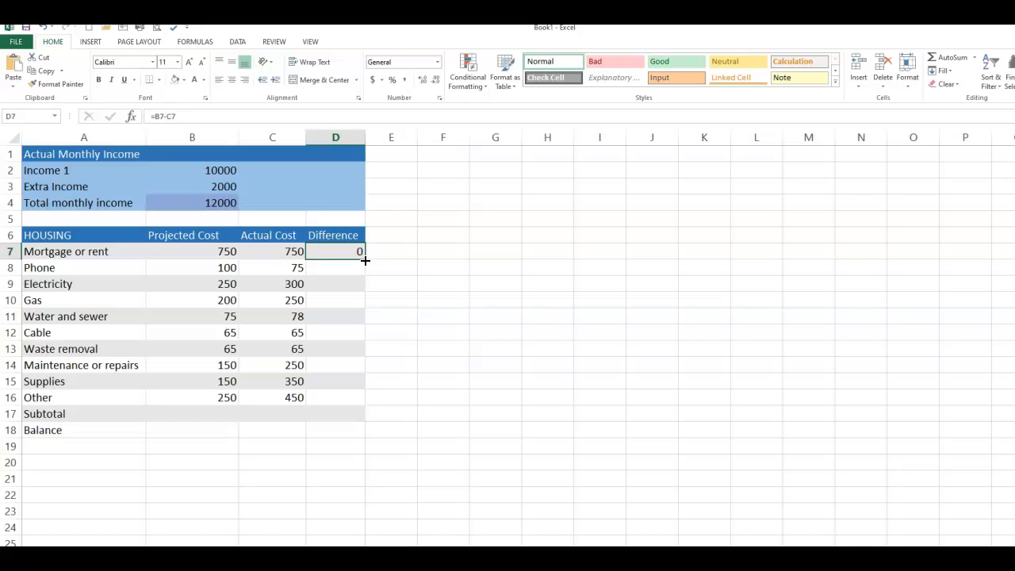
# Fill the difference formula from D7 down to D16 and undo the fill.
pyautogui.click(365, 260)
pyautogui.moveTo(365, 260); pyautogui.dragTo(365, 405)
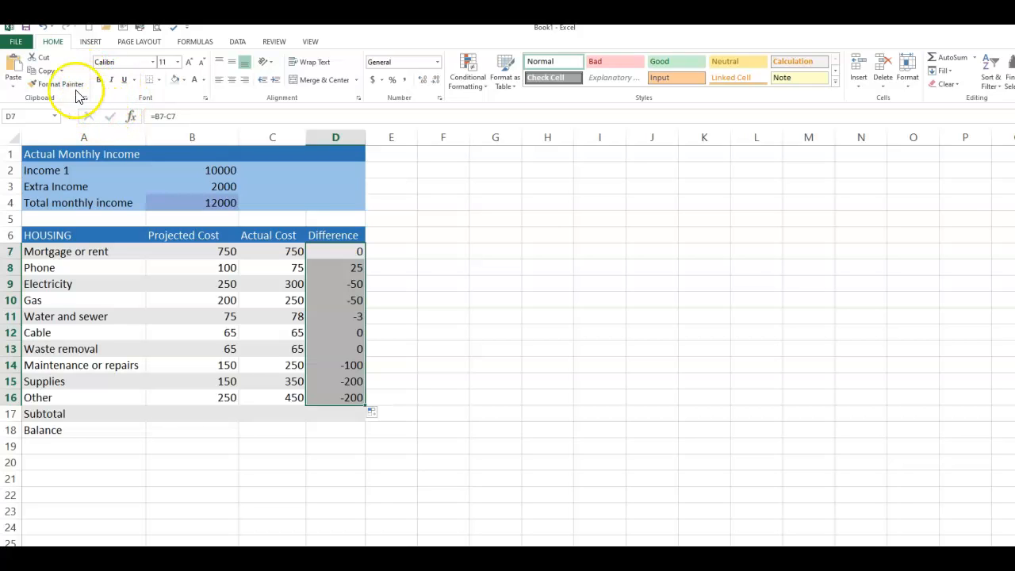
pyautogui.click(44, 27)
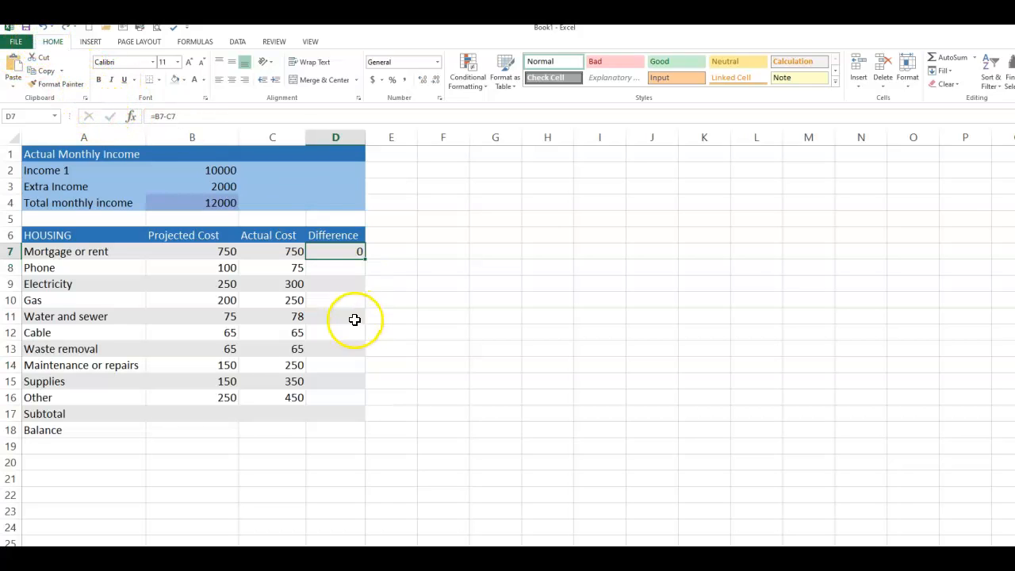
# Auto-fill the D7 difference formula down the Difference column and clear the extra formulas in D17:D18.
pyautogui.doubleClick(364, 259)
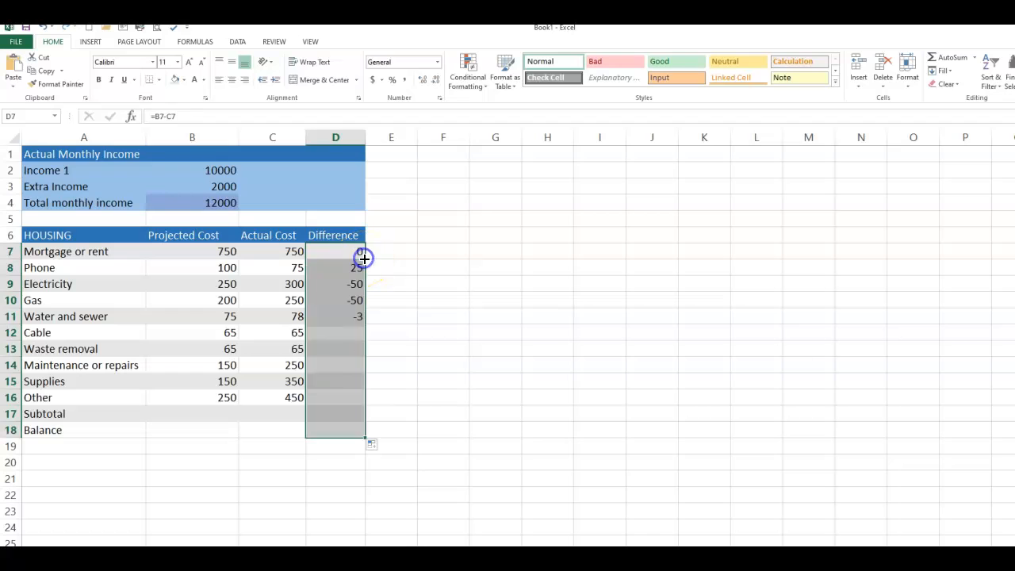
pyautogui.click(339, 413)
pyautogui.moveTo(340, 413); pyautogui.dragTo(342, 429)
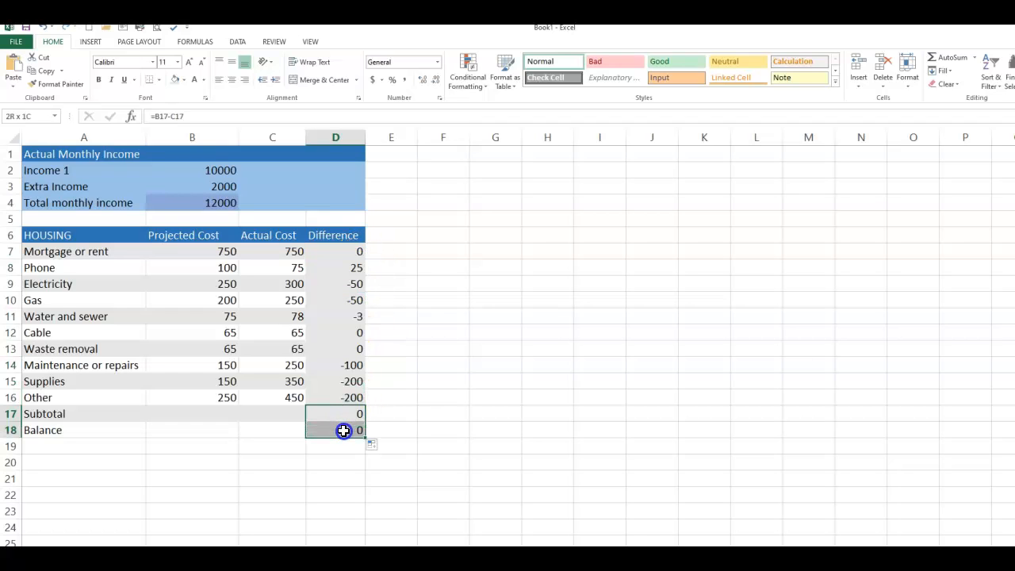
pyautogui.press('Delete')
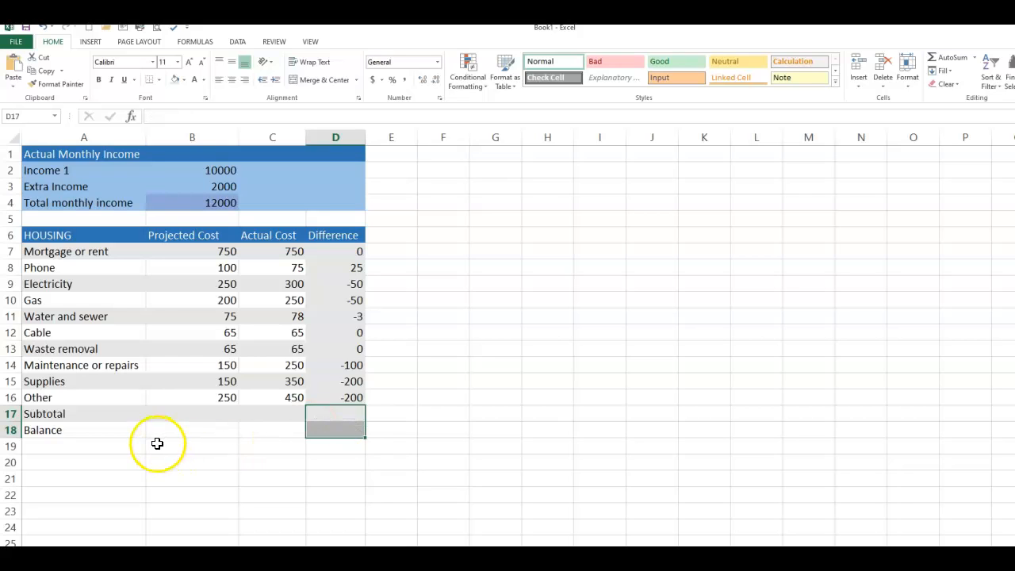
# Calculate the projected cost subtotal in B17 with =SUM(B7:B16) and copy the formula across to C17.
pyautogui.click(198, 406)
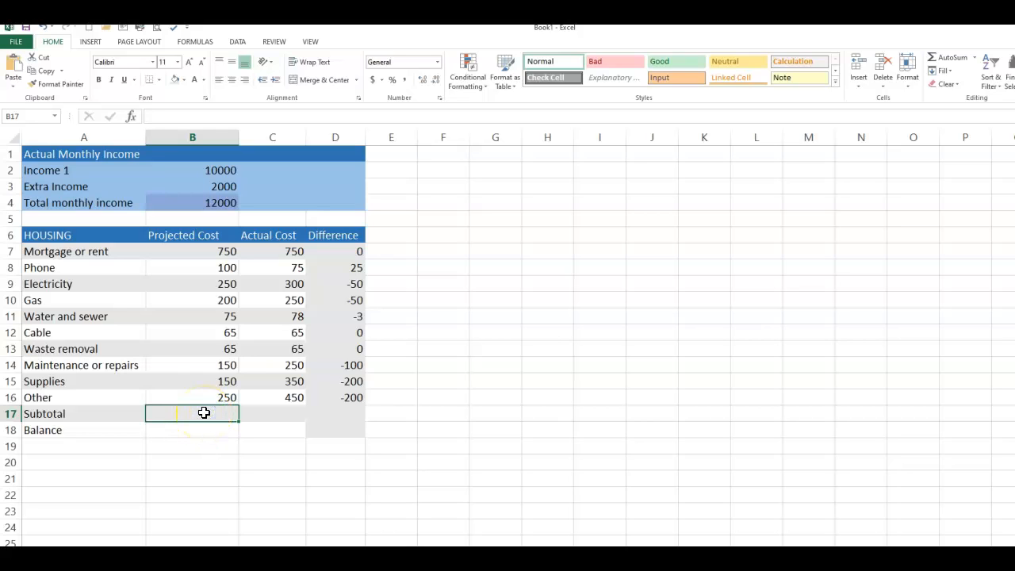
pyautogui.click(935, 60)
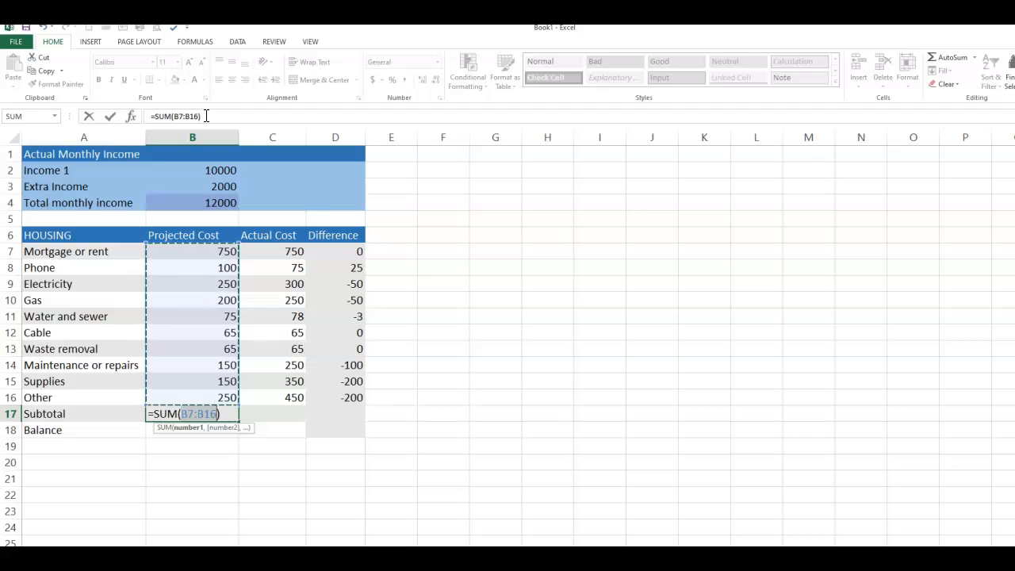
pyautogui.click(108, 117)
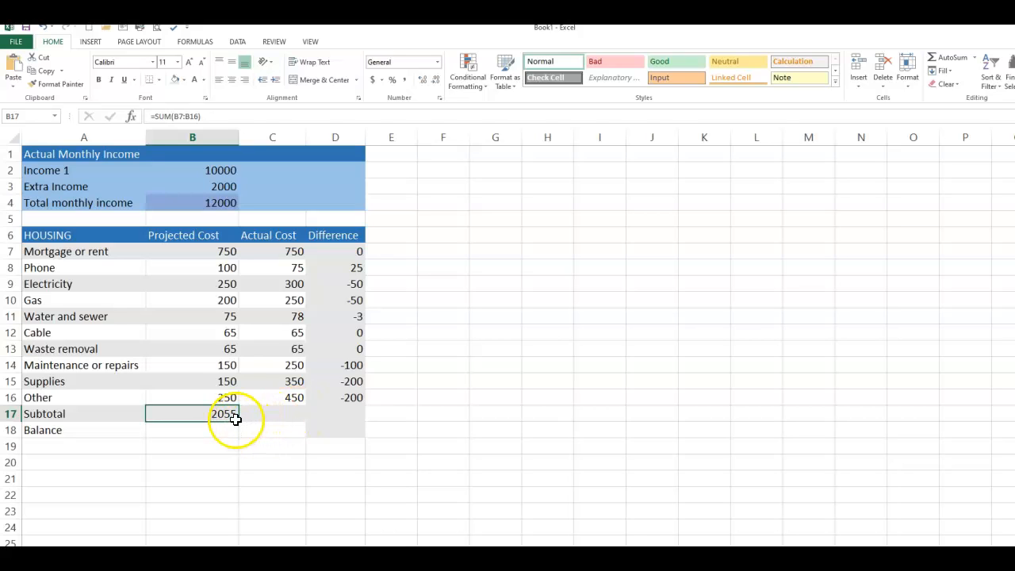
pyautogui.moveTo(236, 419); pyautogui.dragTo(282, 417)
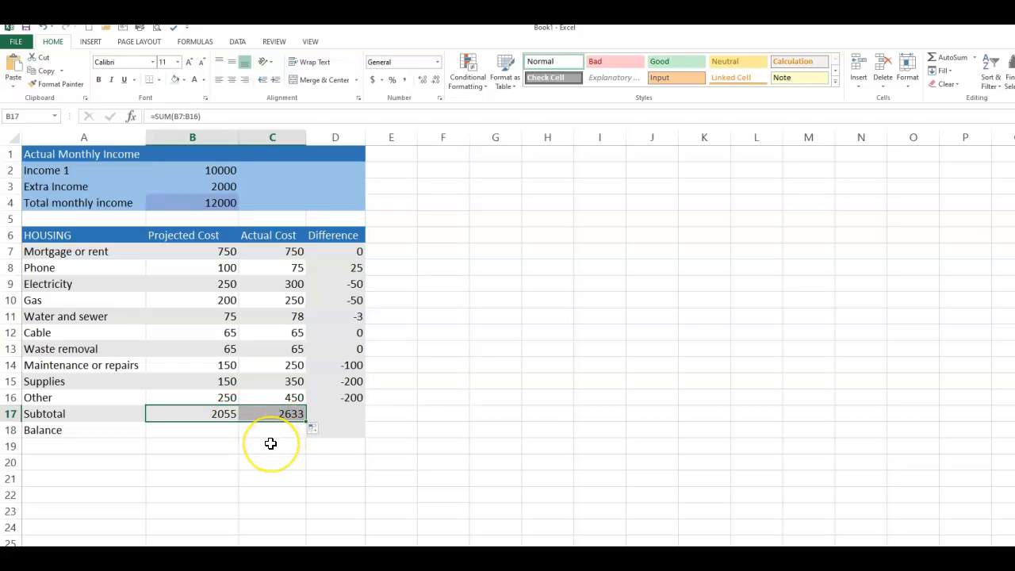
# Enter the projected balance formula =B4-B17 in B18, subtracting the subtotal from the total monthly income.
pyautogui.click(203, 432)
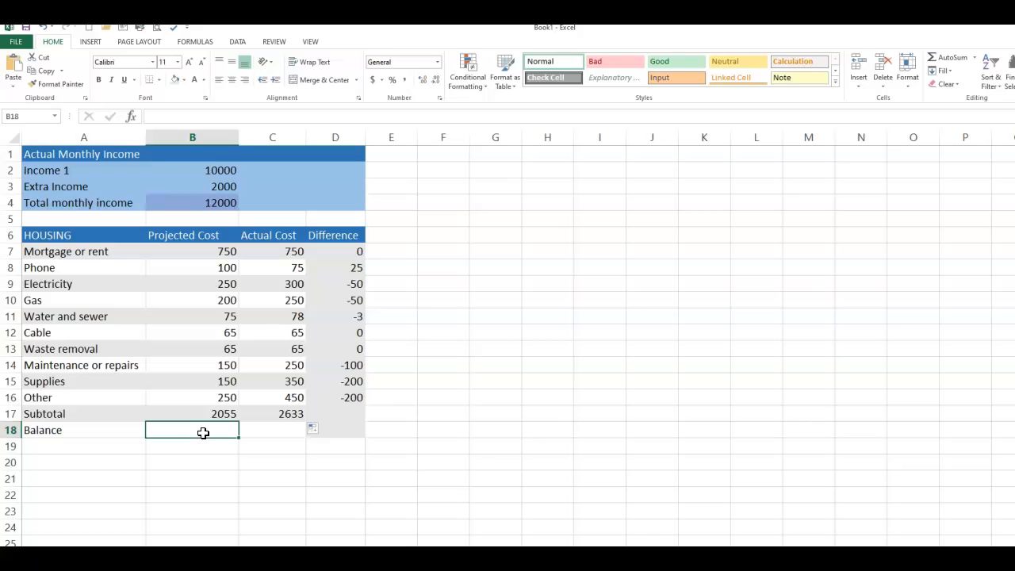
pyautogui.write('=')
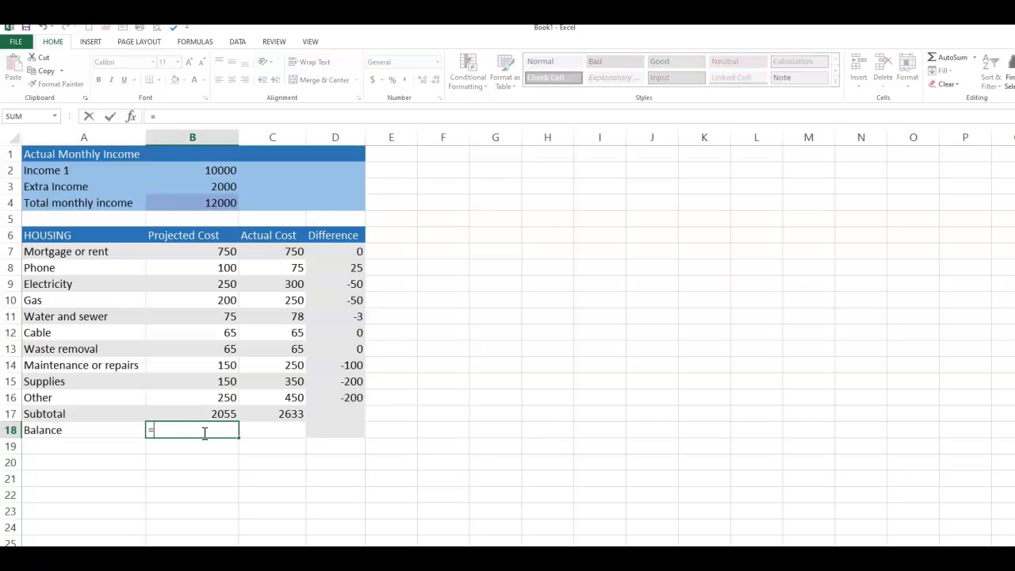
pyautogui.click(211, 204)
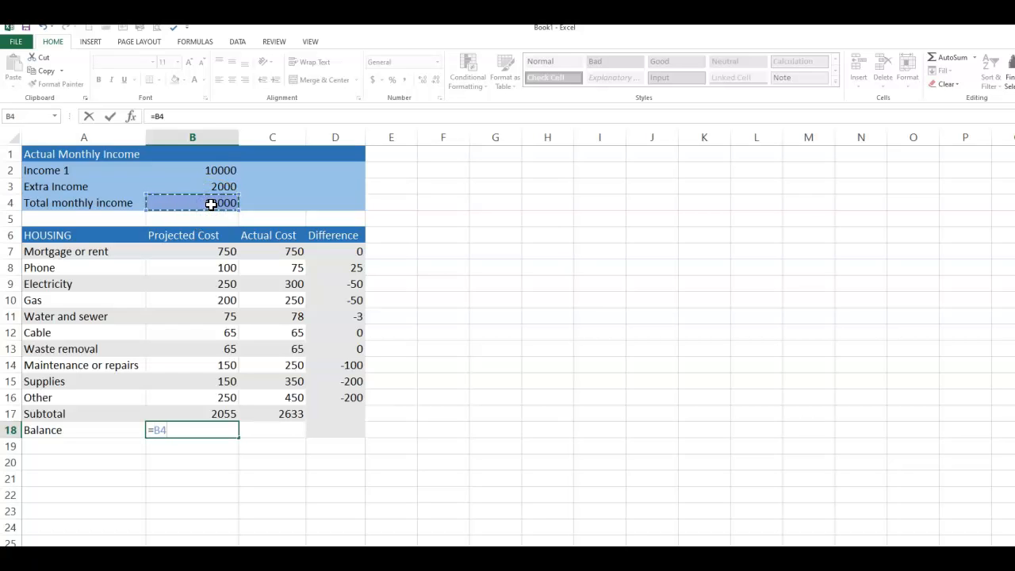
pyautogui.write('-')
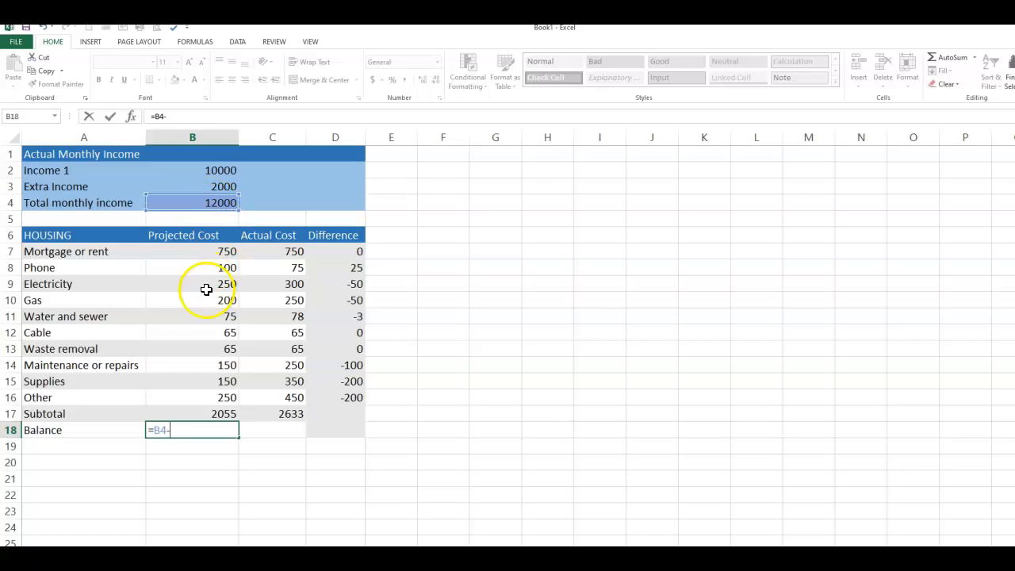
pyautogui.click(219, 414)
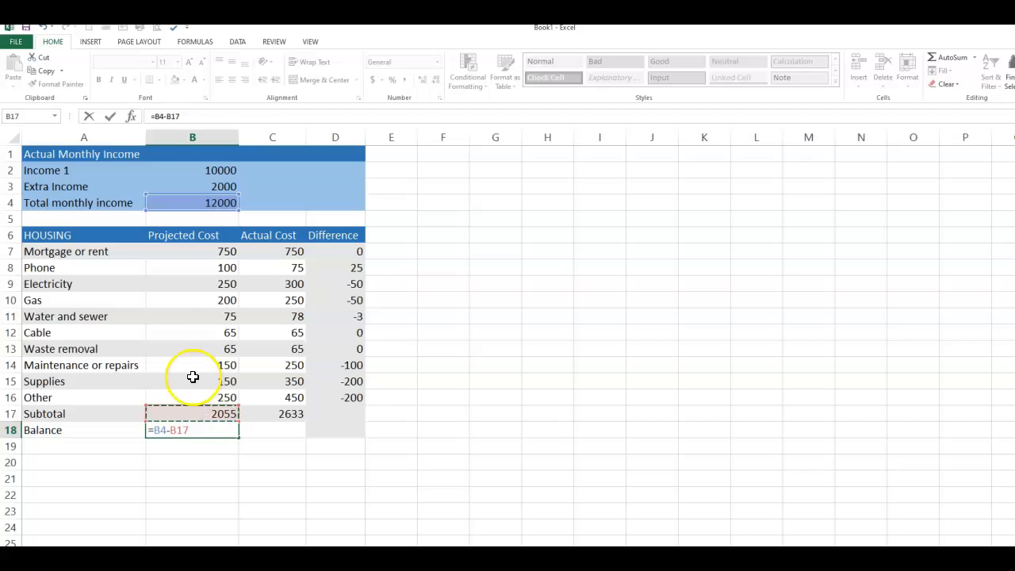
pyautogui.click(111, 119)
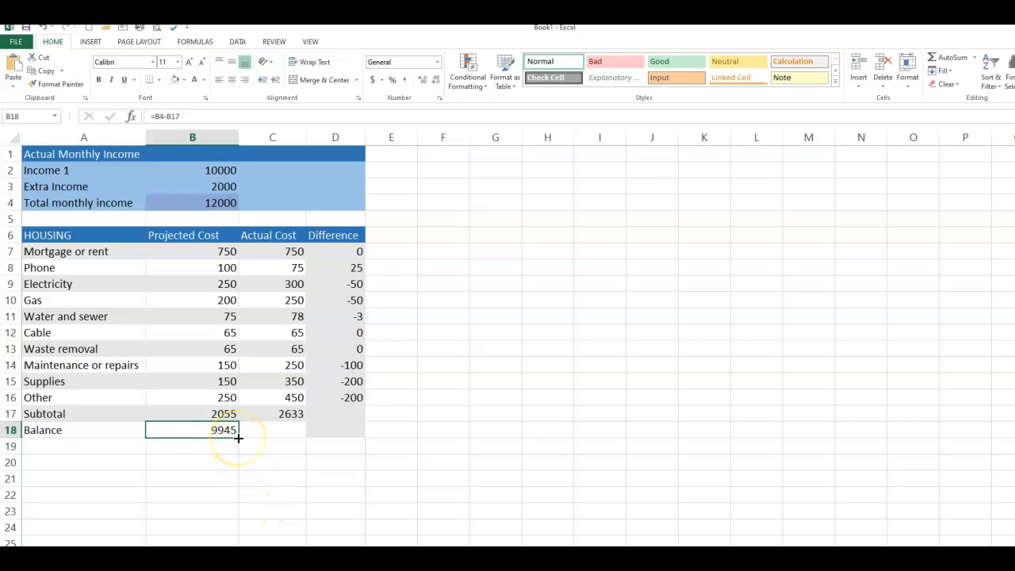
# Enter the actual balance formula =B4-C17 in C18, subtracting the actual cost subtotal from the total monthly income.
pyautogui.click(296, 432)
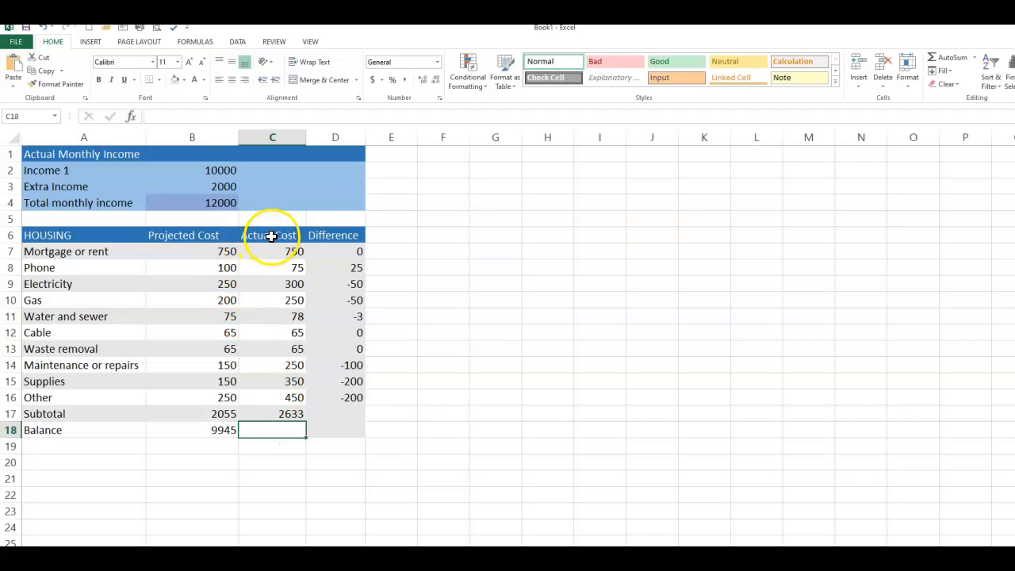
pyautogui.click(284, 430)
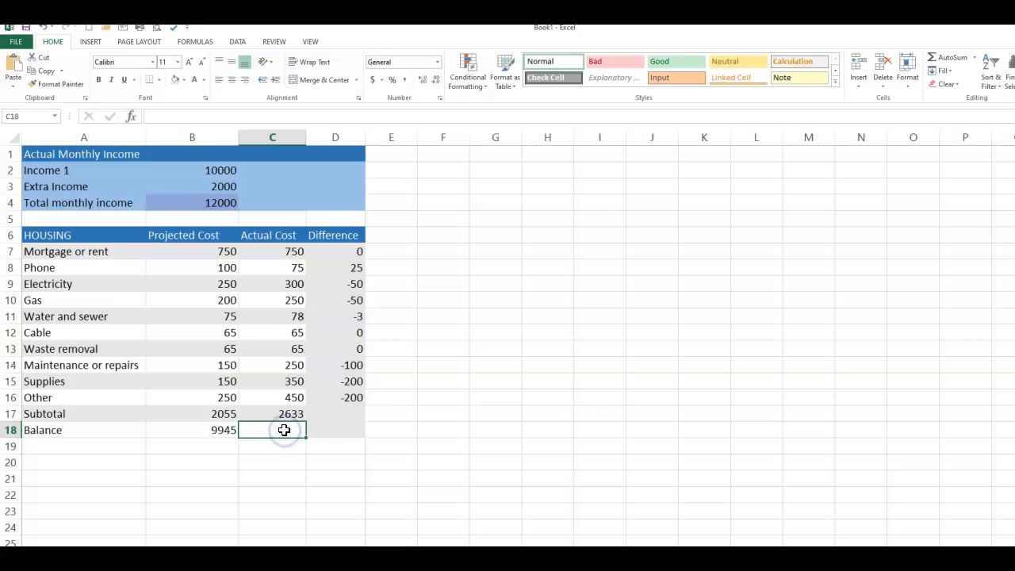
pyautogui.write('=')
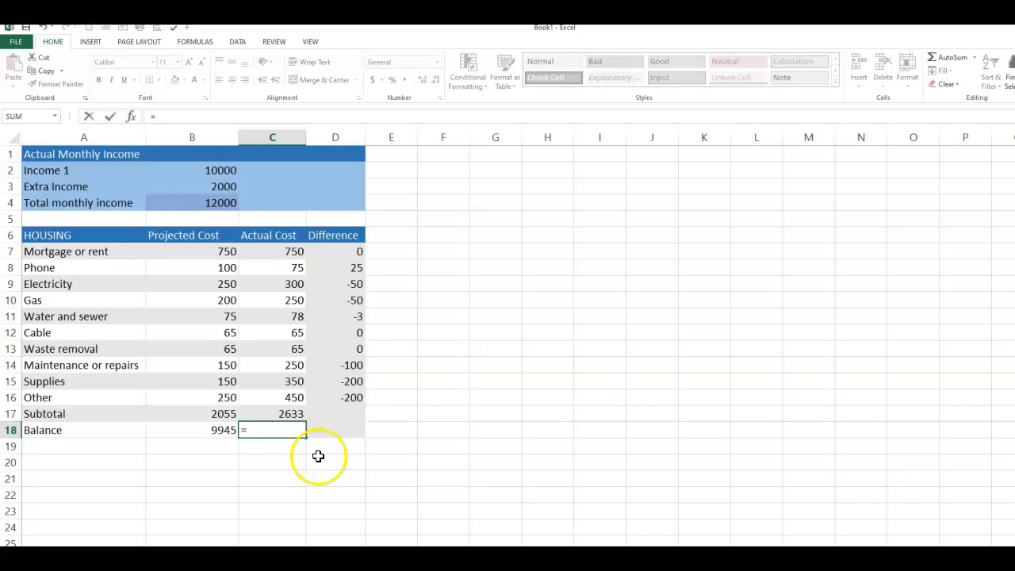
pyautogui.click(215, 204)
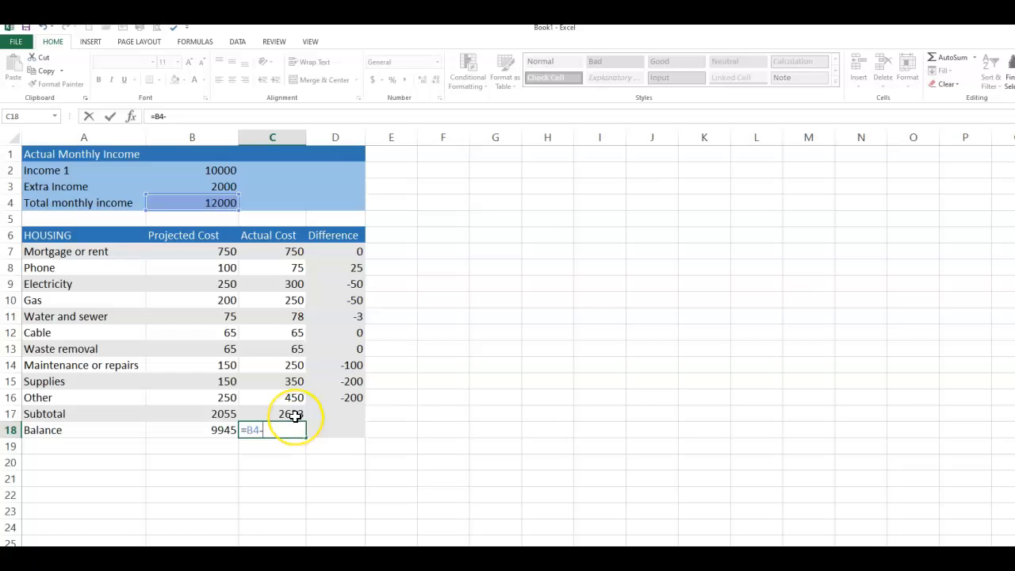
pyautogui.click(295, 415)
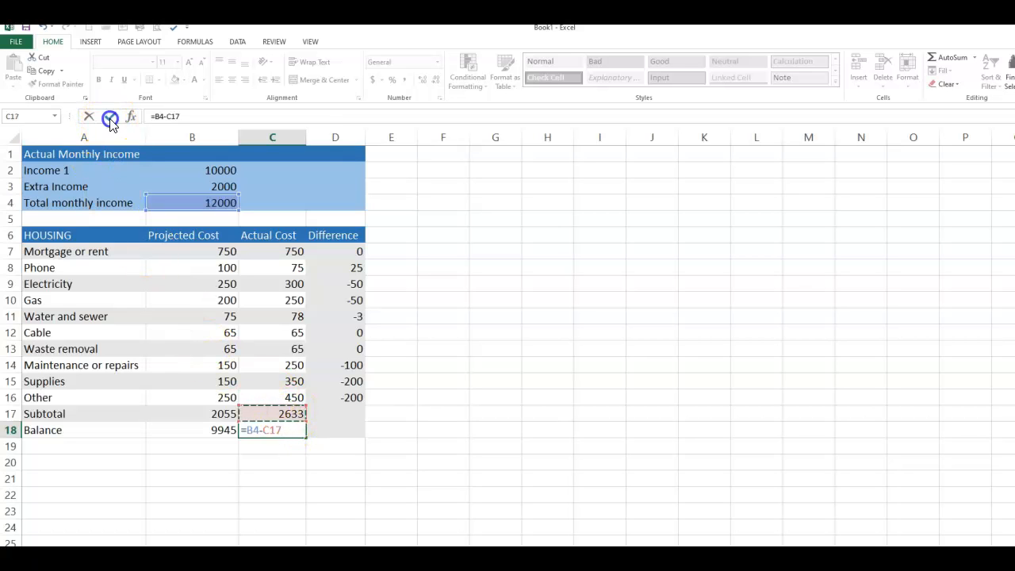
pyautogui.click(111, 116)
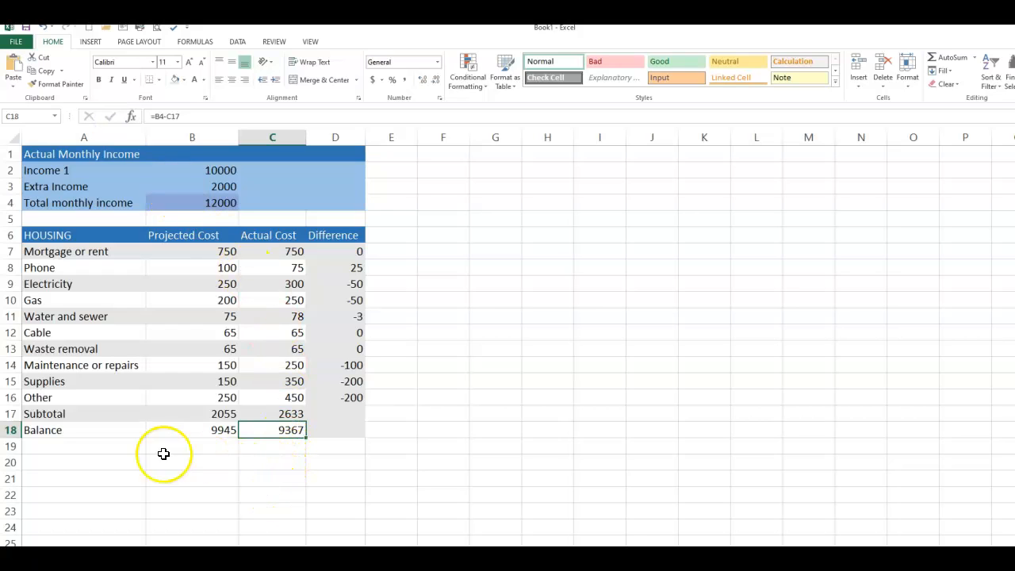
pyautogui.click(35, 433)
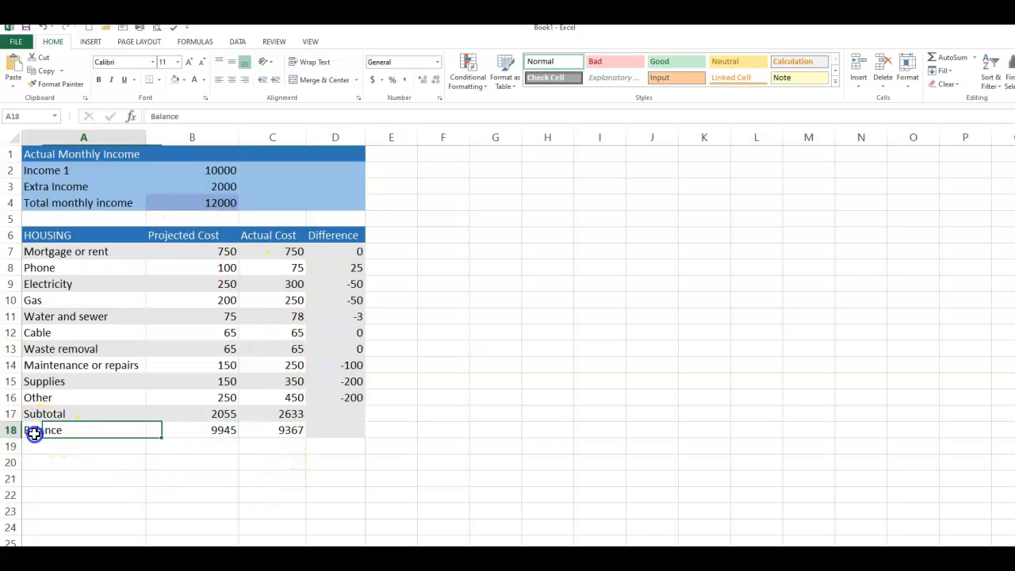
pyautogui.click(223, 433)
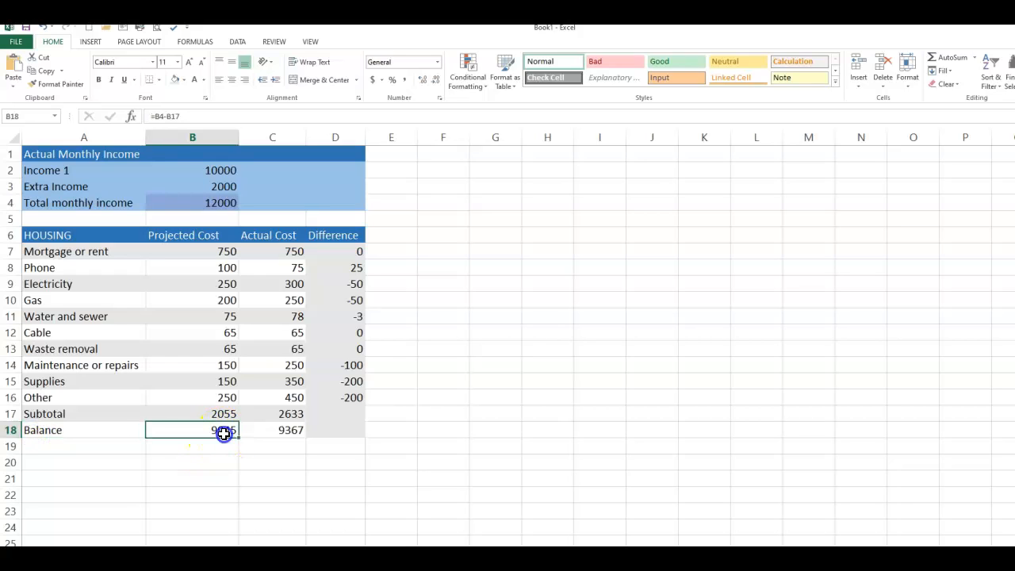
pyautogui.click(289, 432)
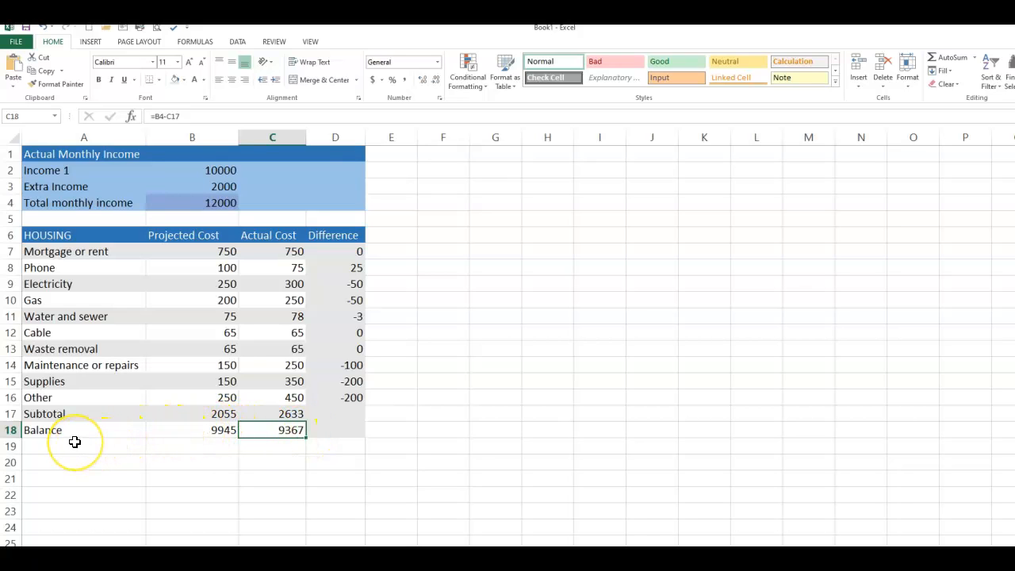
pyautogui.click(278, 430)
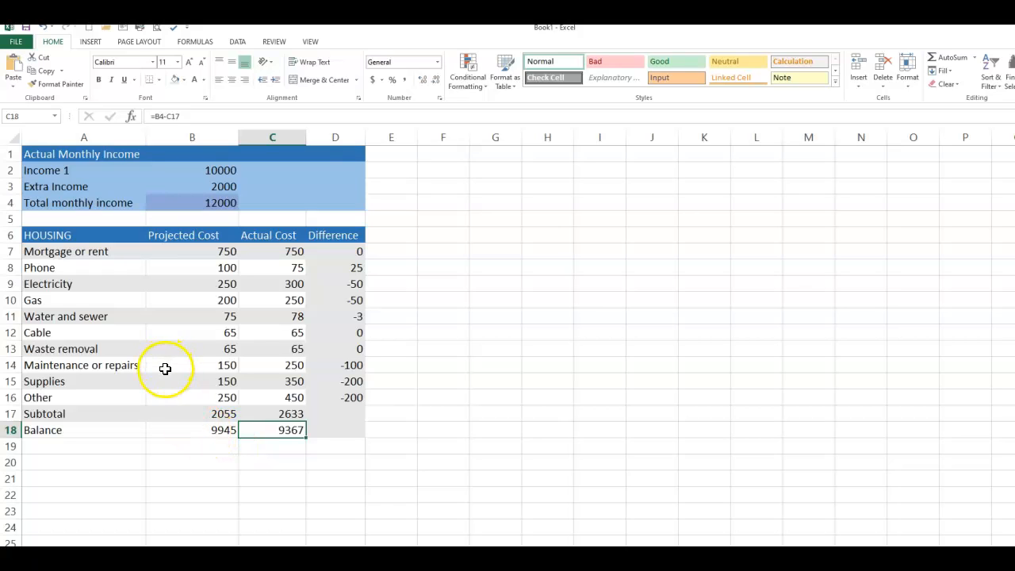
# Insert a 3-D pie chart of the housing items and their projected costs in A7:B16.
pyautogui.click(33, 252)
pyautogui.moveTo(33, 252); pyautogui.dragTo(190, 388)
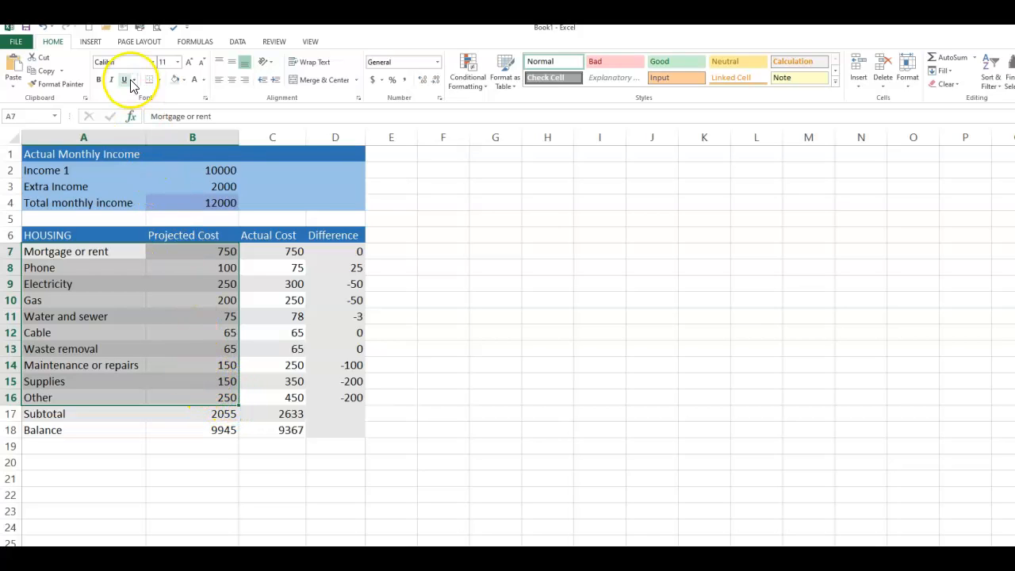
pyautogui.click(92, 43)
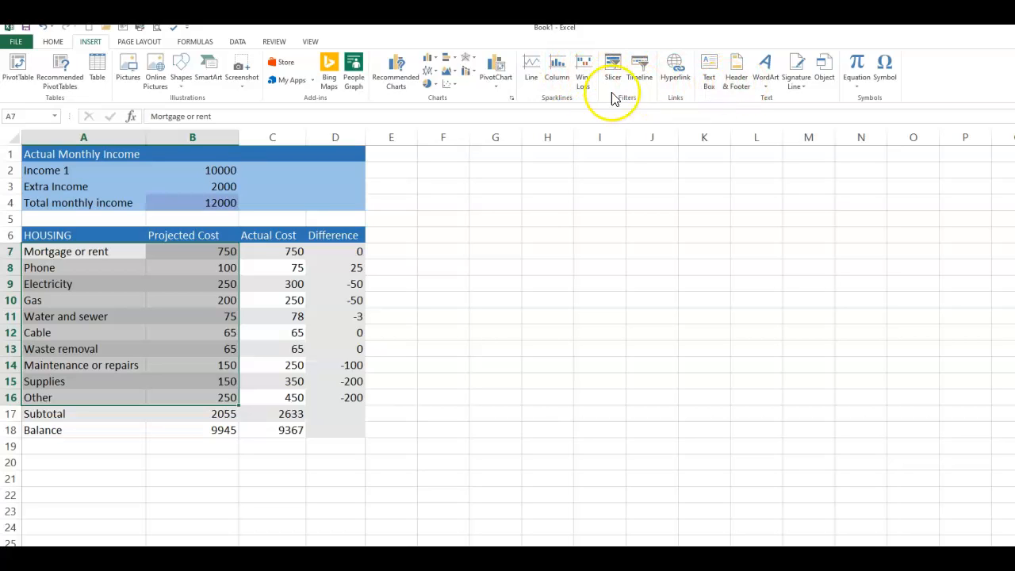
pyautogui.click(406, 86)
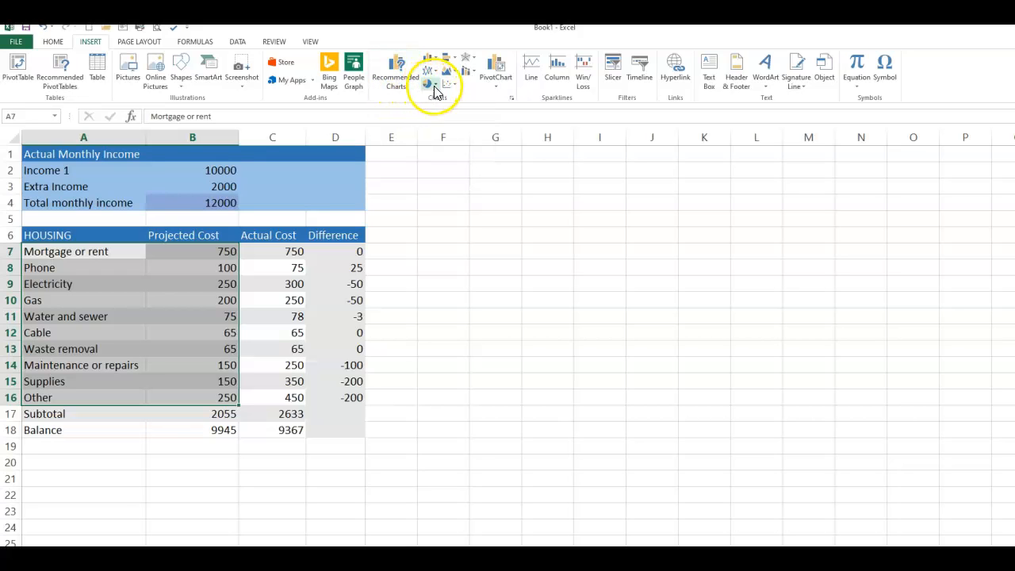
pyautogui.click(435, 87)
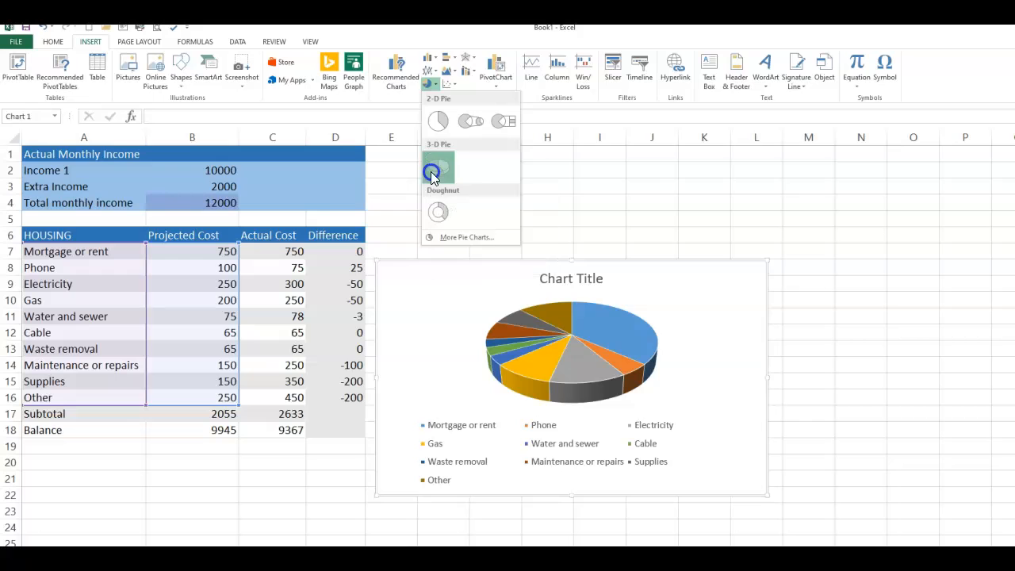
pyautogui.click(432, 172)
pyautogui.click(459, 278)
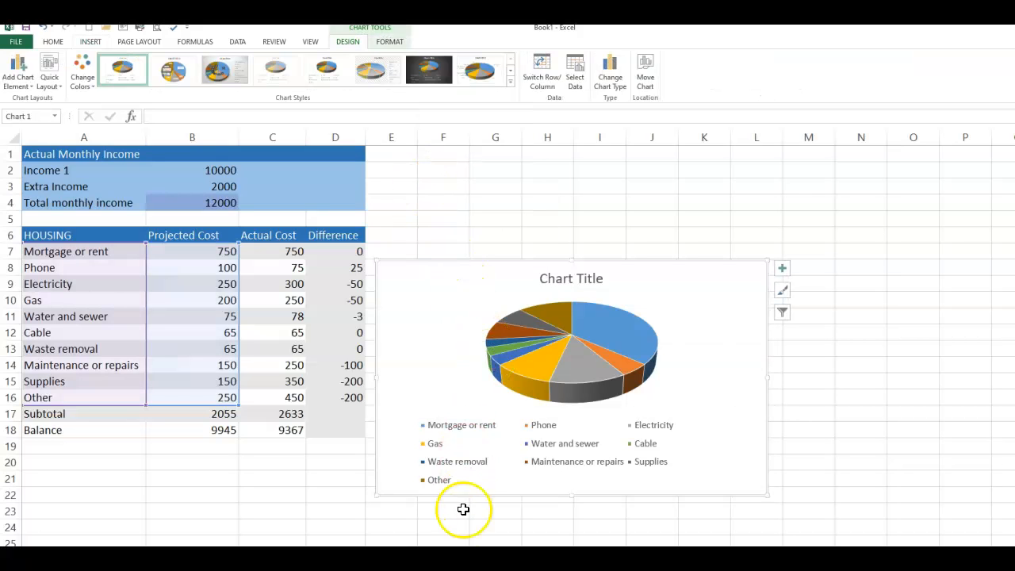
# Replace the pie chart's placeholder title with Housing.
pyautogui.doubleClick(564, 280)
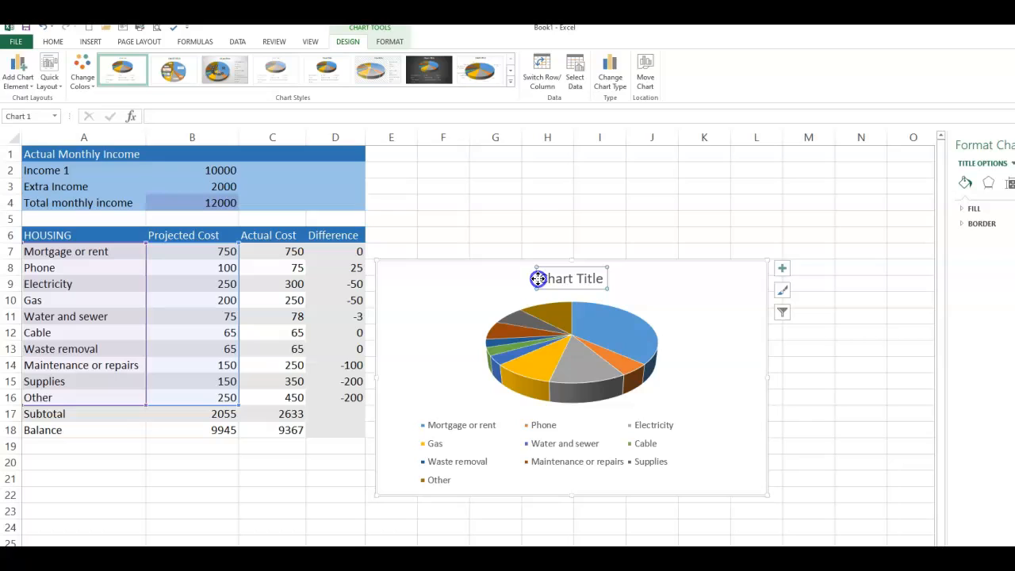
pyautogui.moveTo(539, 279); pyautogui.dragTo(600, 283)
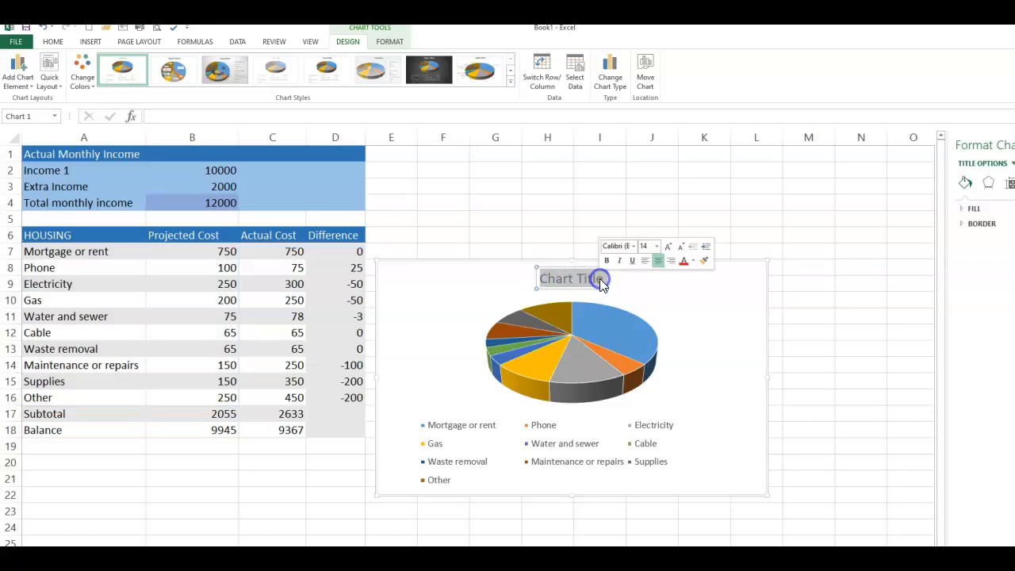
pyautogui.write('Housing')
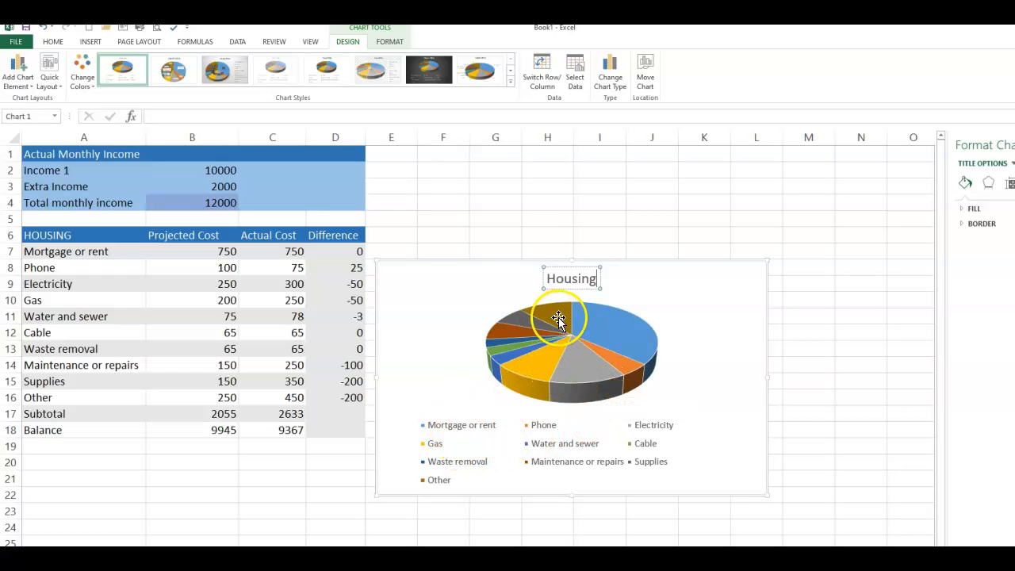
pyautogui.moveTo(632, 378)
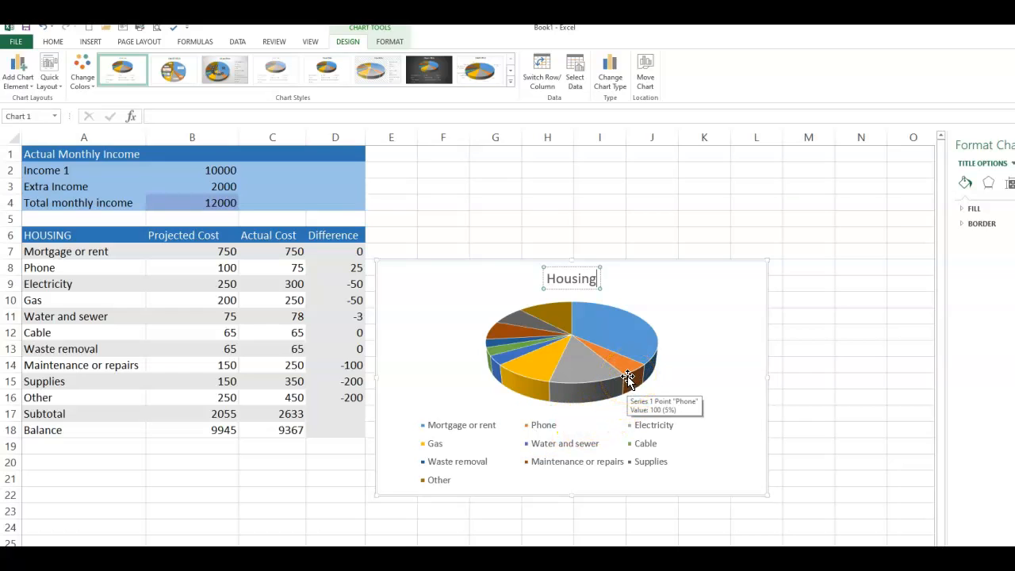
# Try several chart styles and apply the one with a capitalized title, coloured category and percentage labels around the pie, and no legend.
pyautogui.click(178, 72)
pyautogui.click(216, 71)
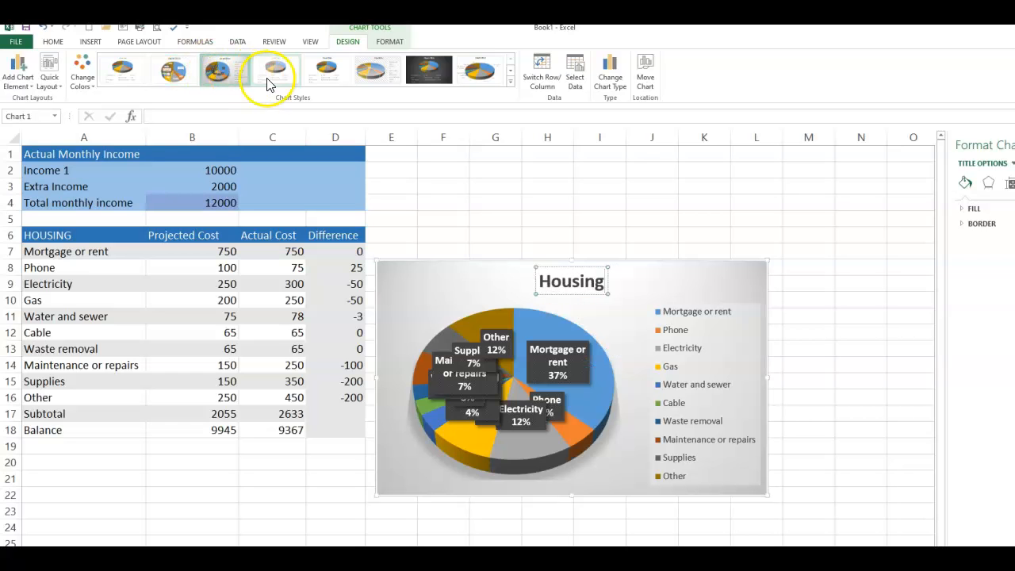
pyautogui.click(274, 72)
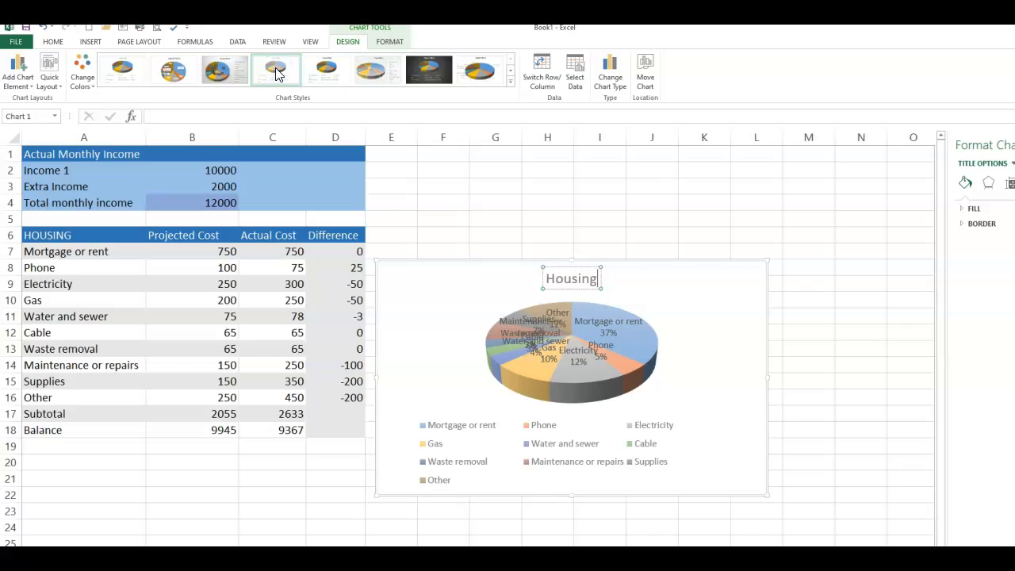
pyautogui.click(333, 70)
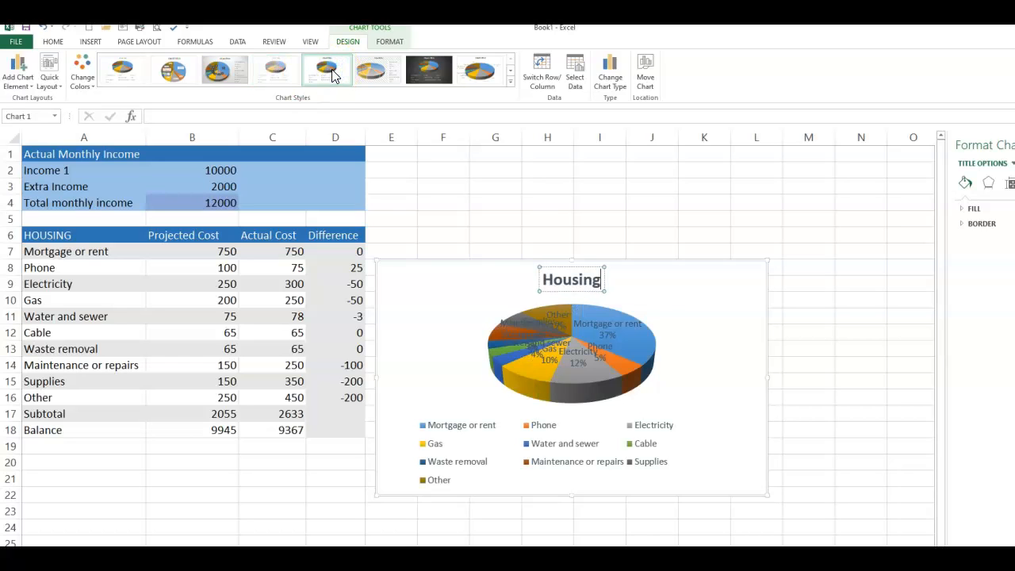
pyautogui.click(373, 71)
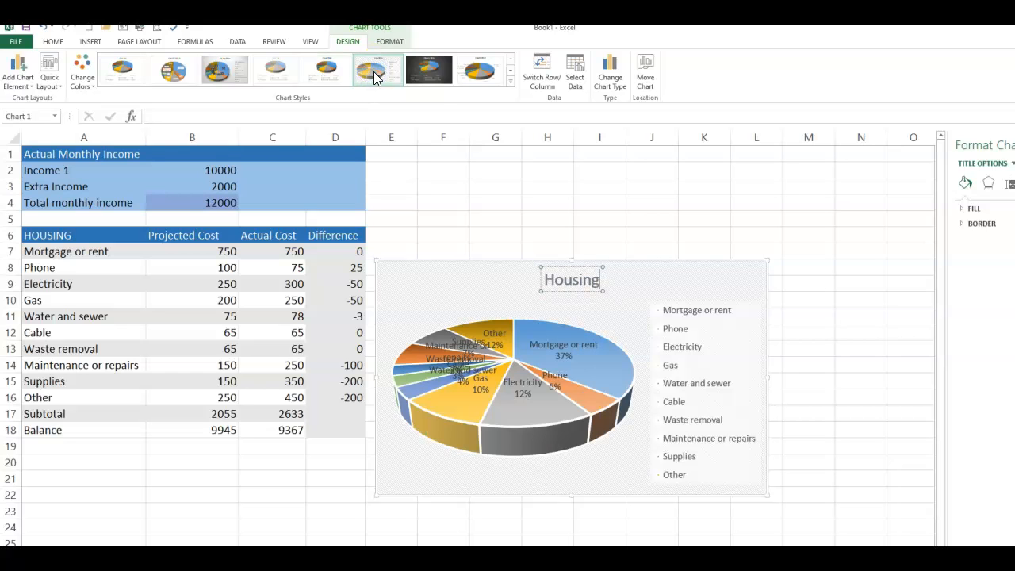
pyautogui.click(431, 73)
pyautogui.click(470, 73)
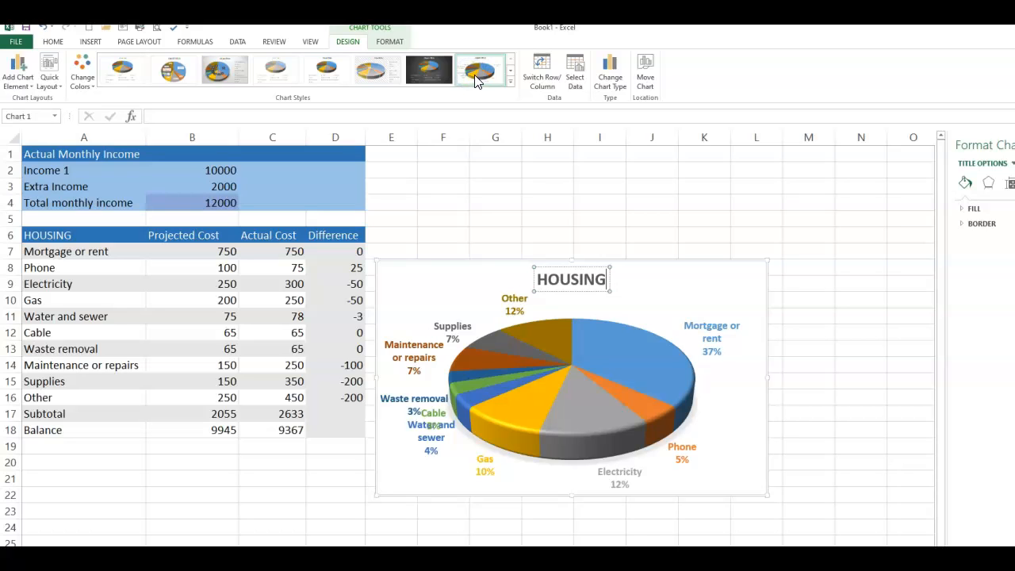
pyautogui.click(562, 361)
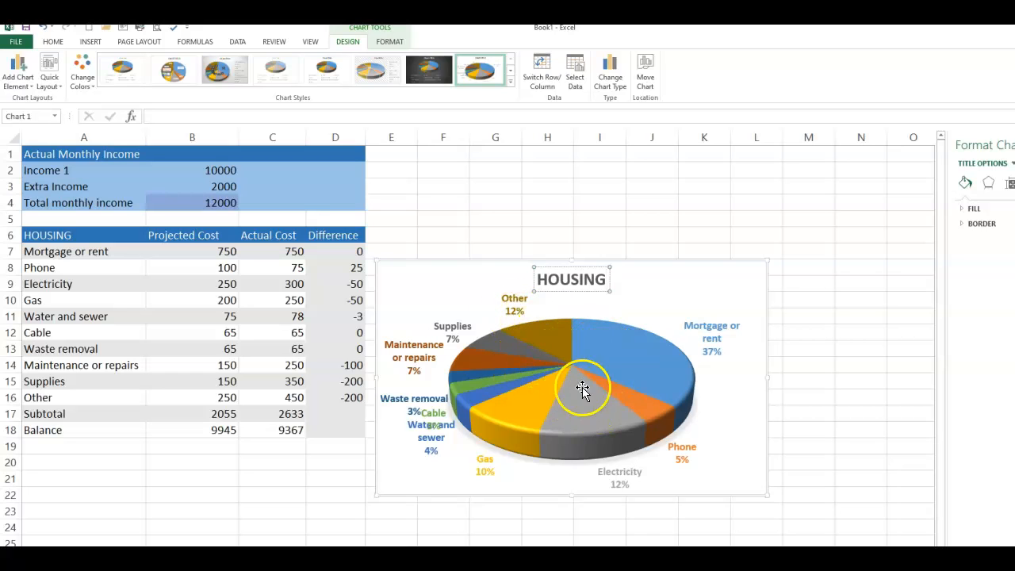
# Move the pie chart up and slightly to the right so it sits beside the housing table, spanning about rows 4 to 18.
pyautogui.click(718, 291)
pyautogui.click(764, 267)
pyautogui.moveTo(704, 274)
pyautogui.mouseDown()
pyautogui.moveTo(641, 405)
pyautogui.moveTo(585, 420)
pyautogui.moveTo(732, 217)
pyautogui.moveTo(725, 211)
pyautogui.moveTo(732, 218)
pyautogui.mouseUp()
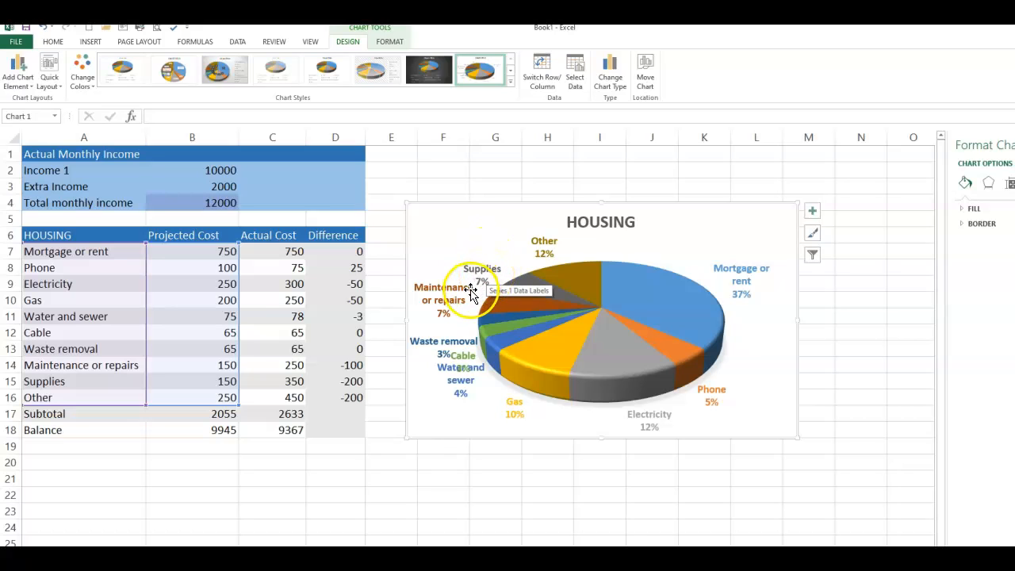
pyautogui.click(409, 293)
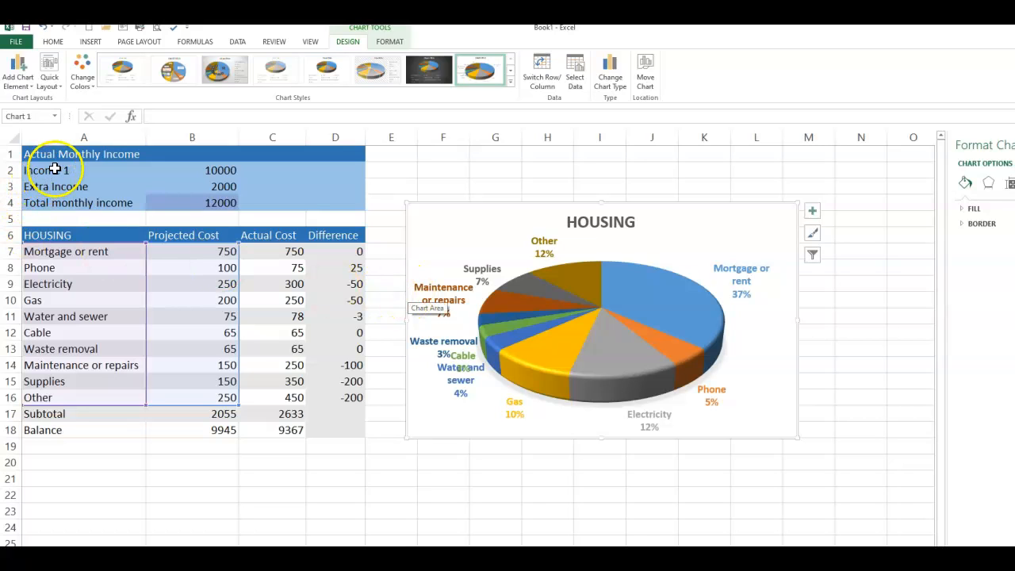